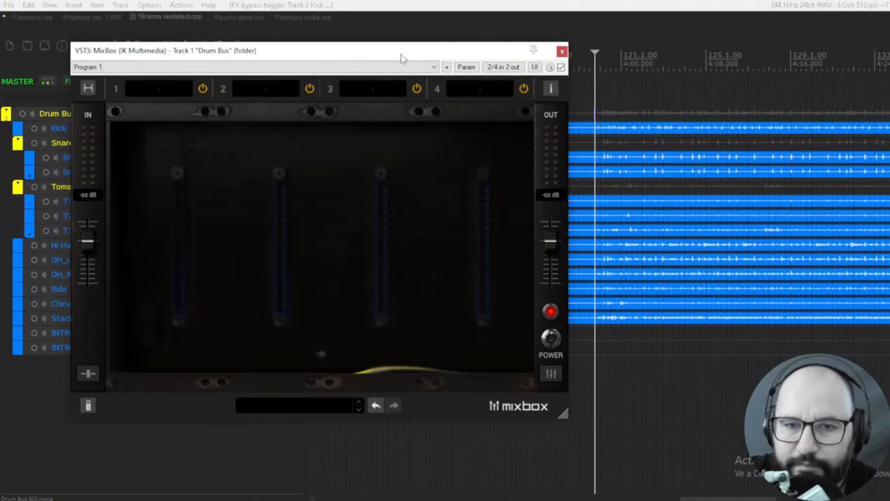
- Expand the MixBox rack on the Drum Bus track to eight slots and reposition the plugin window to show the wider rack
drag(401, 54, 408, 58)
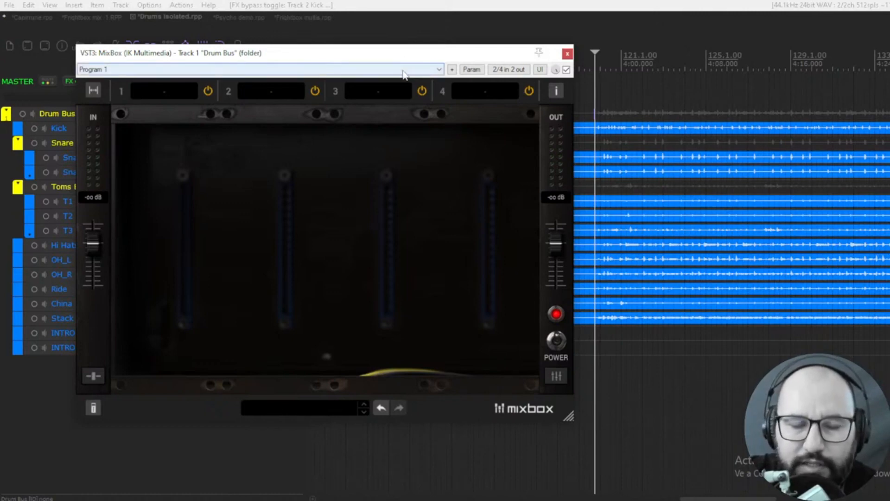
drag(386, 56, 388, 58)
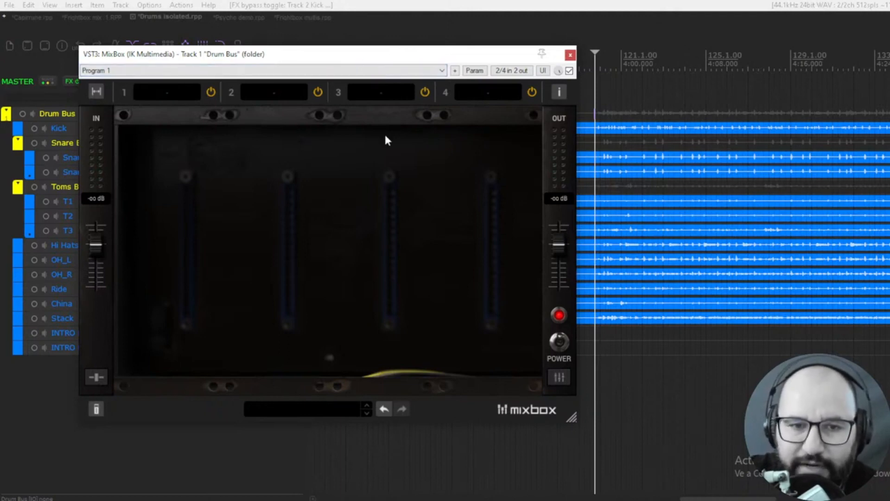
drag(383, 57, 374, 62)
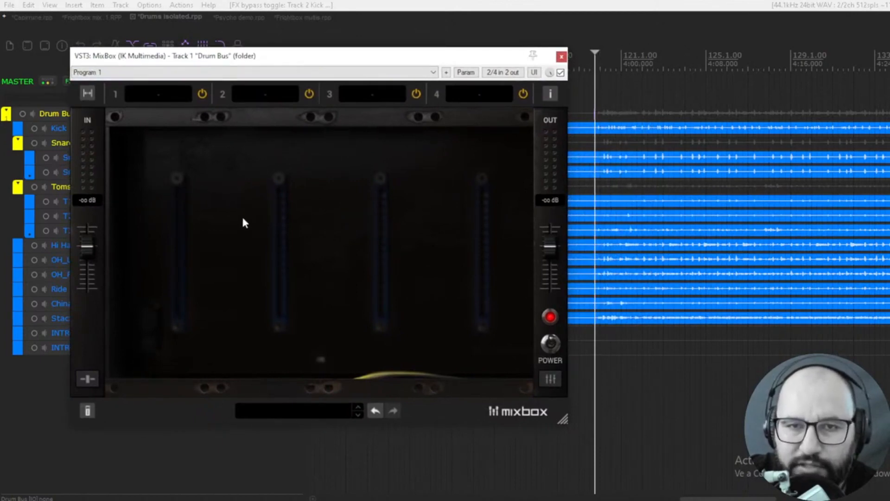
click(87, 93)
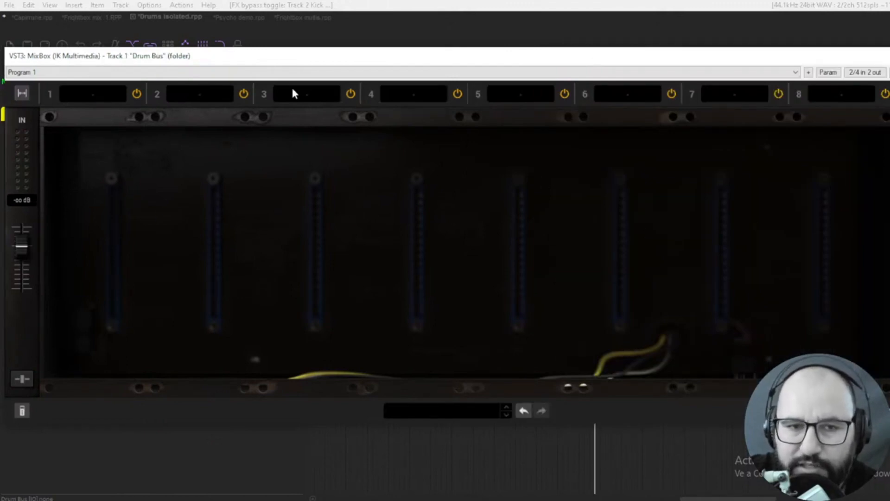
drag(283, 59, 281, 42)
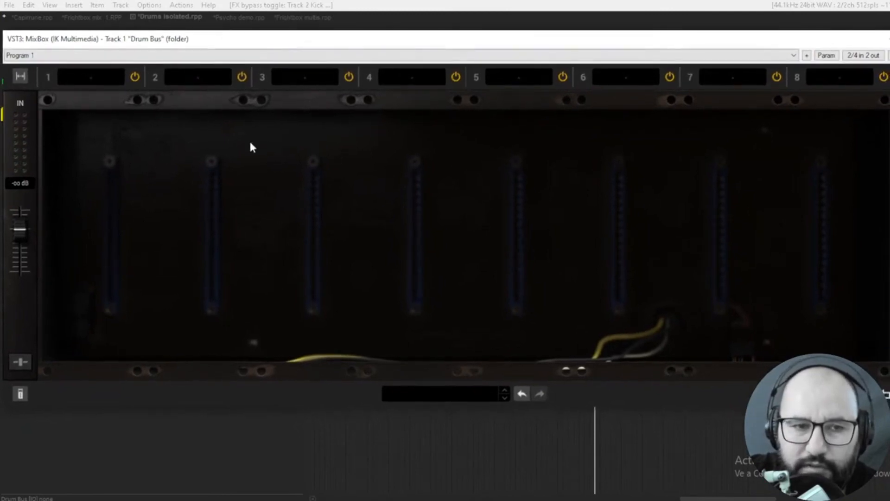
- Load the Channel Strip module from the Channel Strip category into rack slot 1
click(85, 81)
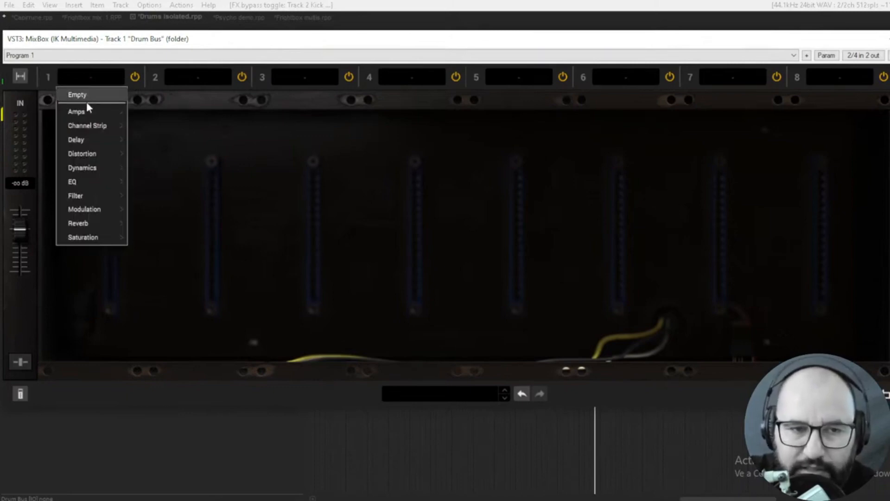
mouse_move(90, 112)
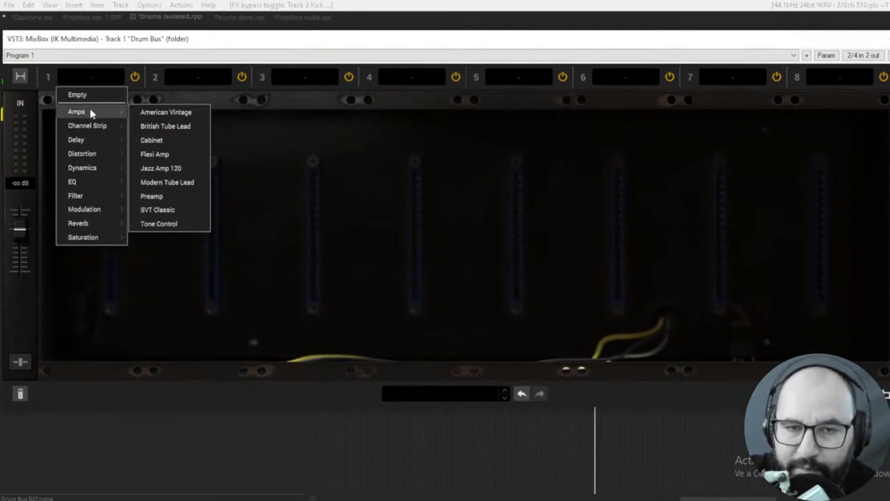
mouse_move(97, 129)
click(159, 127)
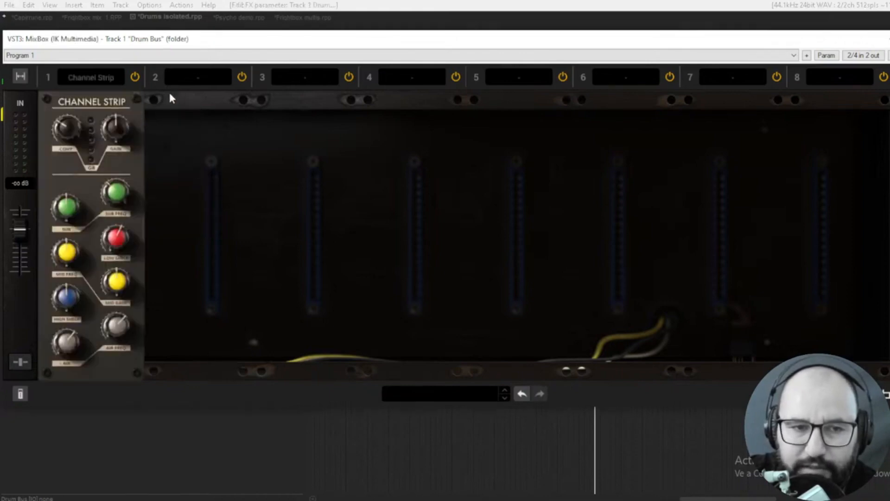
- Load the EQ Comp module from the Channel Strip category into rack slot 2
click(185, 76)
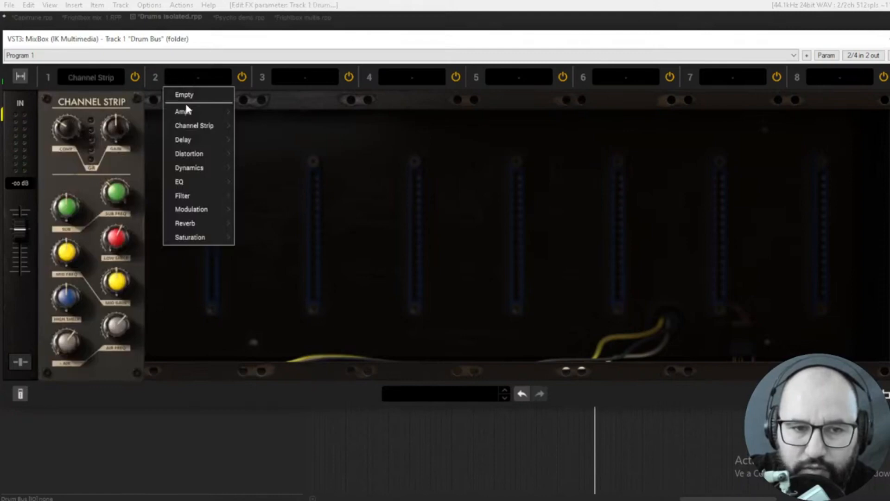
mouse_move(188, 128)
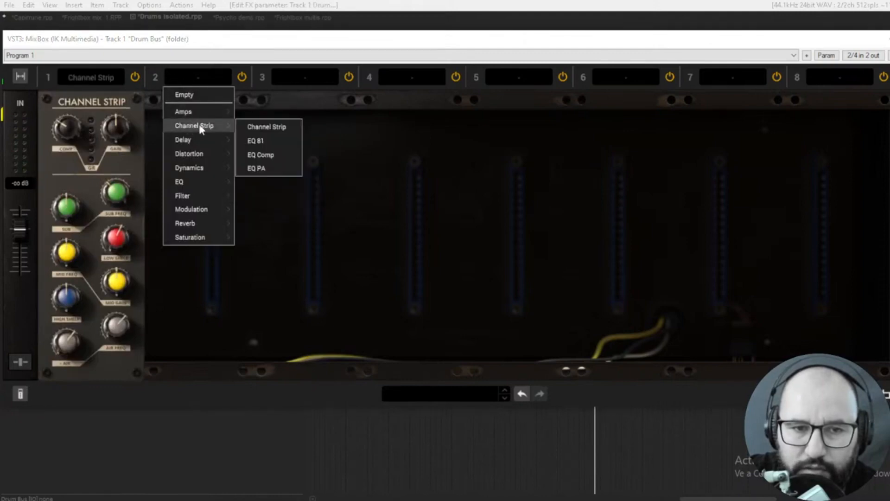
click(257, 153)
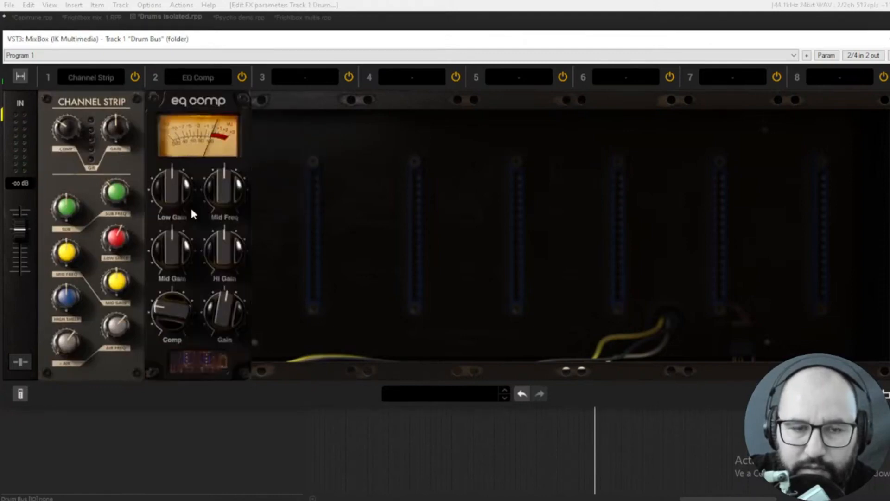
- Remove the EQ Comp module from slot 2 by setting the slot to Empty
click(196, 78)
mouse_move(214, 125)
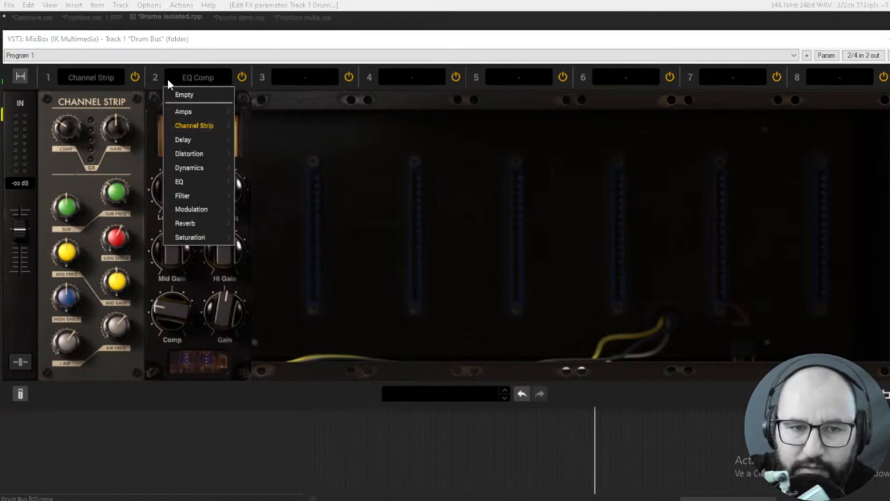
click(190, 78)
click(190, 78)
click(184, 94)
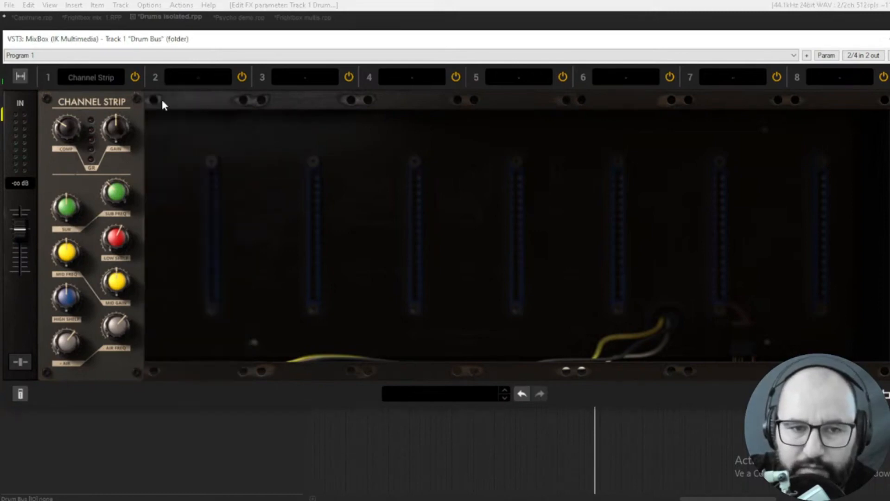
- Replace the Channel Strip in slot 1 with the Digital Delay module from the Delay category
click(87, 77)
mouse_move(88, 139)
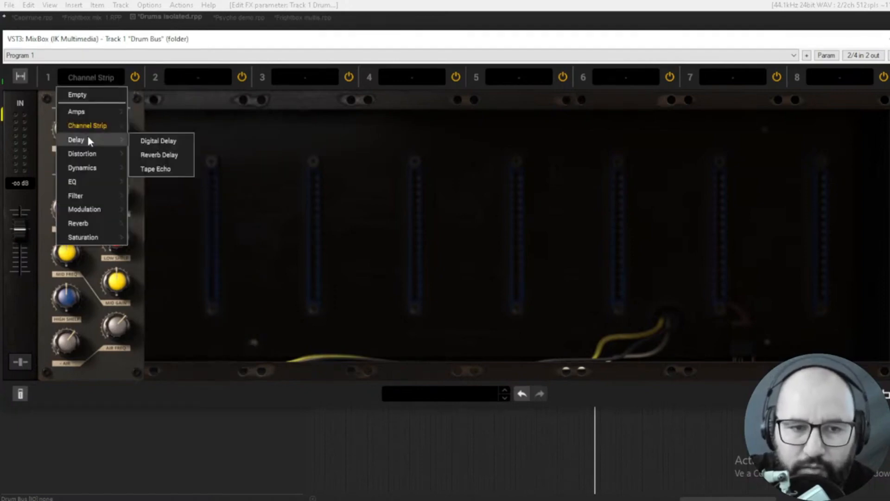
click(147, 140)
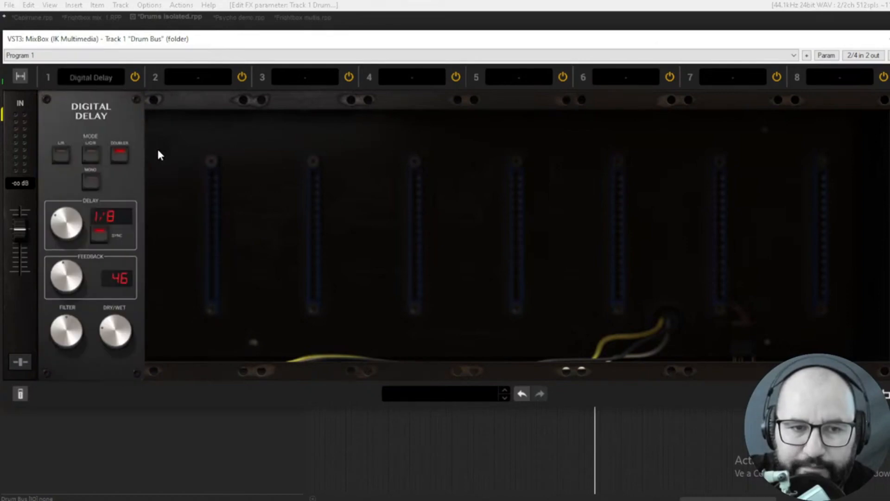
- Preview the remaining Delay modules in slot 1, loading Reverb Delay and then replacing it with Tape Echo
click(98, 80)
mouse_move(98, 139)
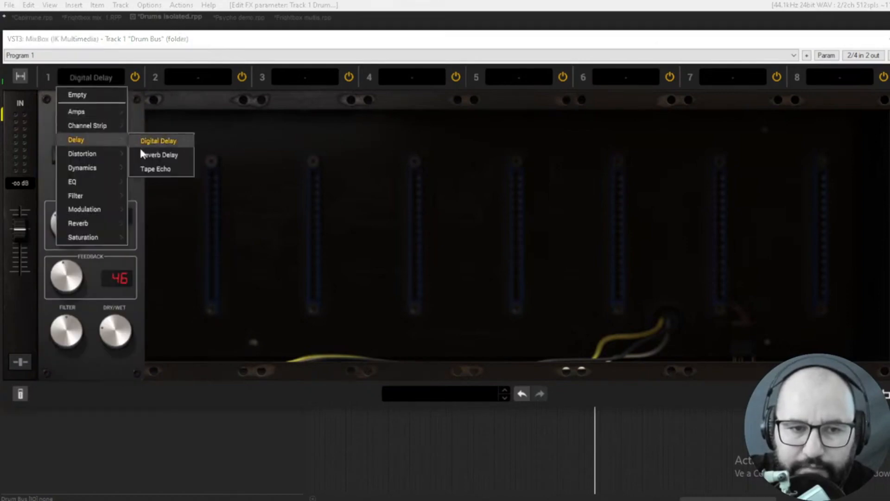
click(144, 154)
click(76, 74)
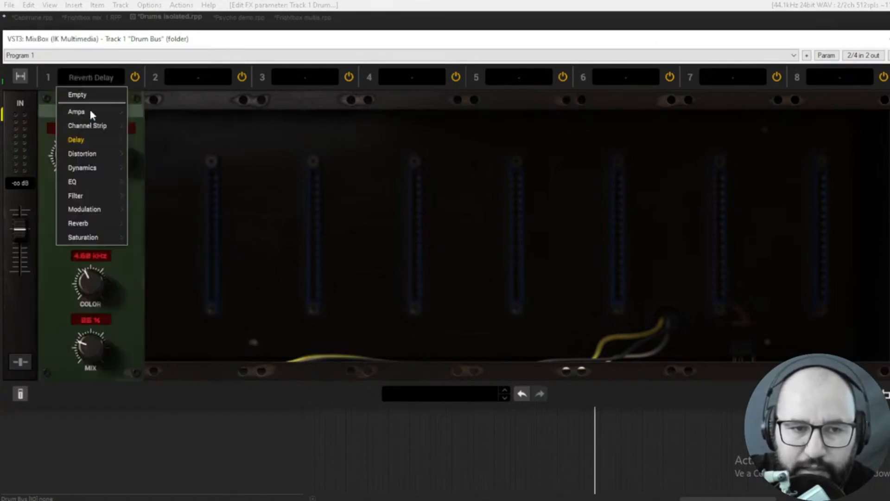
mouse_move(96, 139)
click(157, 170)
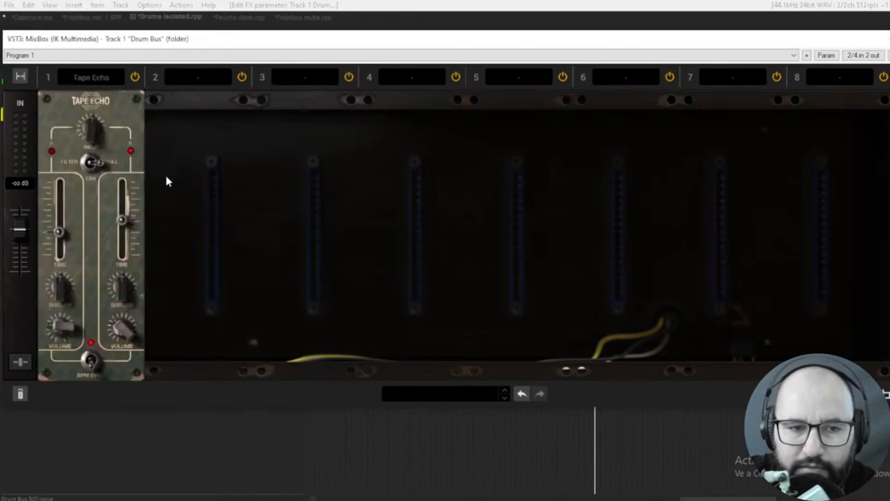
- Preview the first Distortion modules in slot 1, loading Crusher and then replacing it with Distortion
click(81, 74)
mouse_move(93, 158)
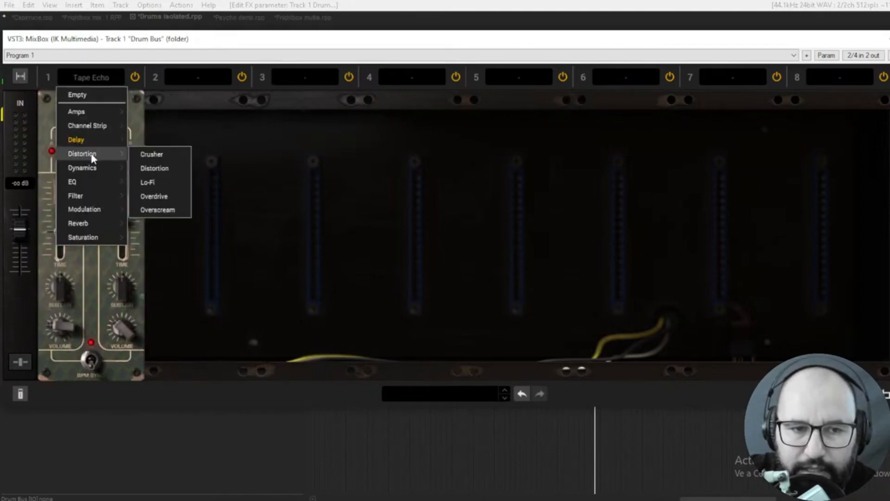
click(148, 153)
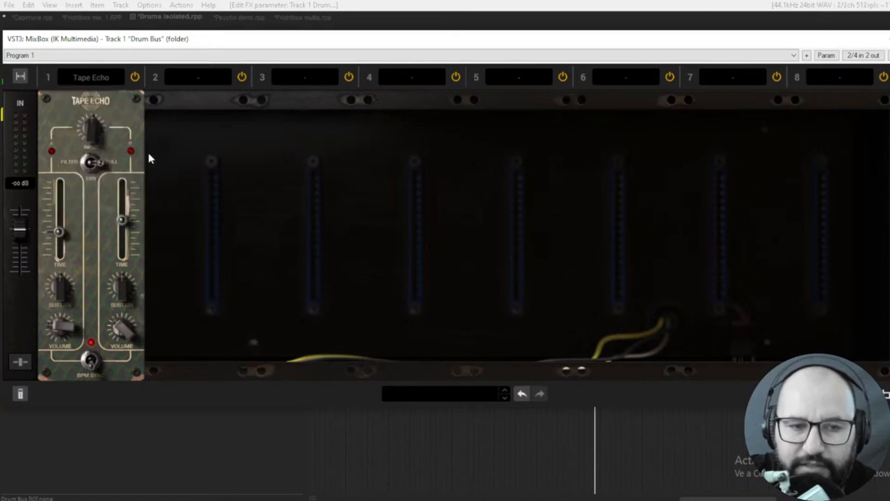
click(95, 78)
mouse_move(96, 154)
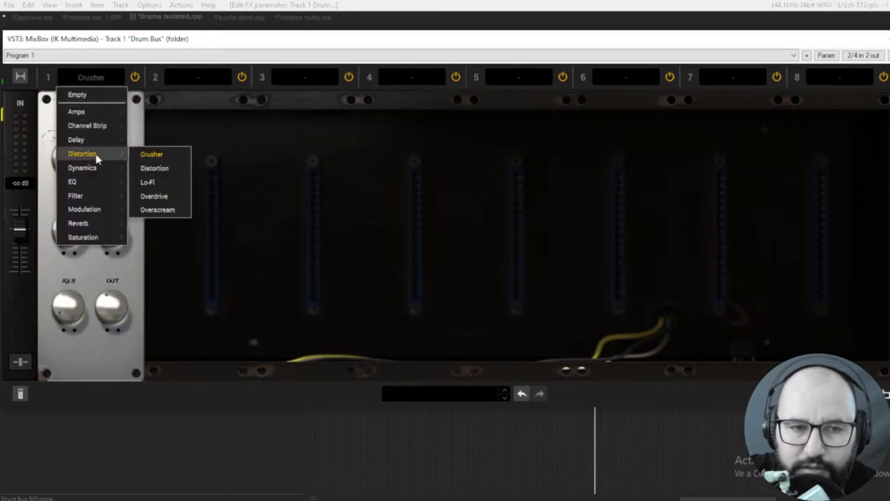
click(149, 168)
- Swap the Distortion module in slot 1 for Lo-Fi, and then replace that with Overdrive
click(94, 79)
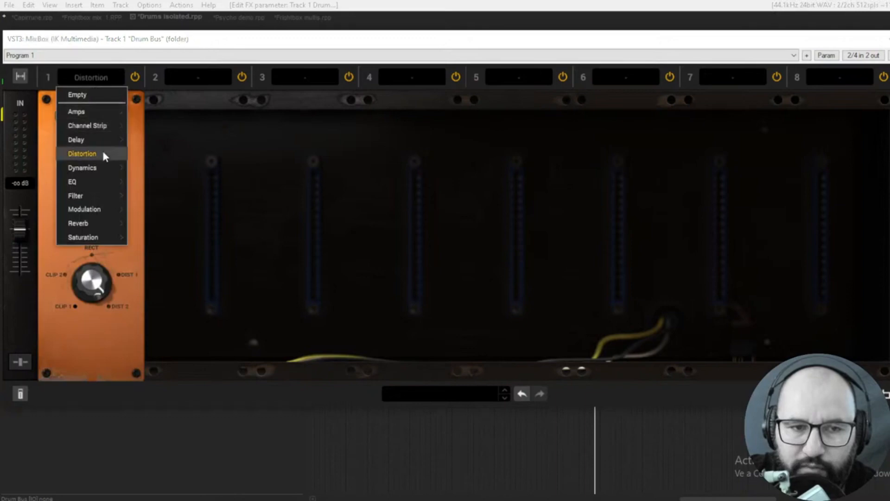
click(151, 167)
click(88, 78)
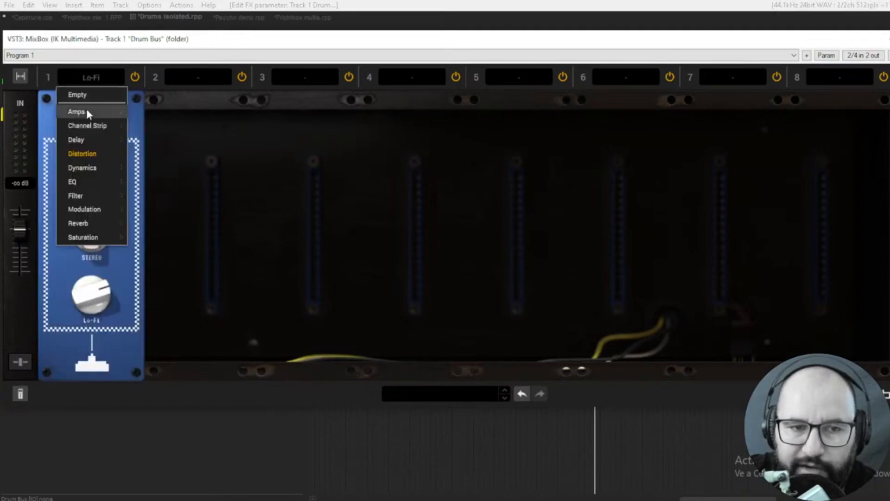
click(165, 196)
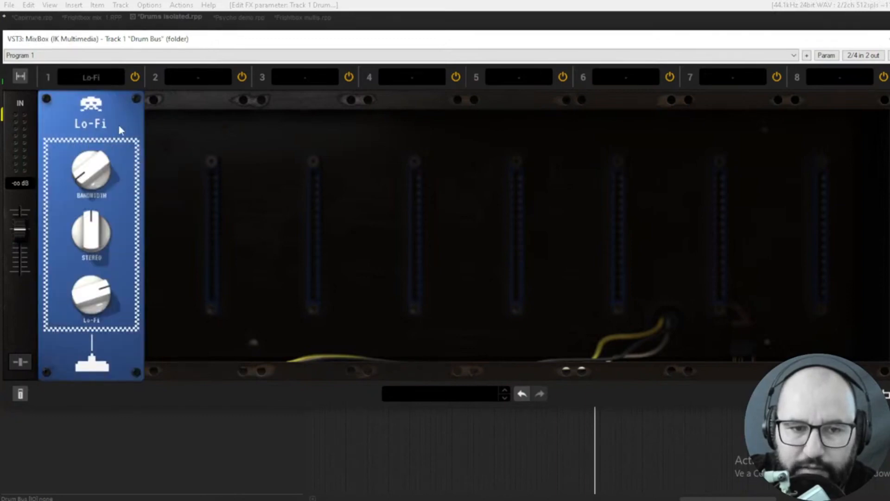
- Replace Overdrive in slot 1 with the Overscream module from the Distortion category
click(83, 76)
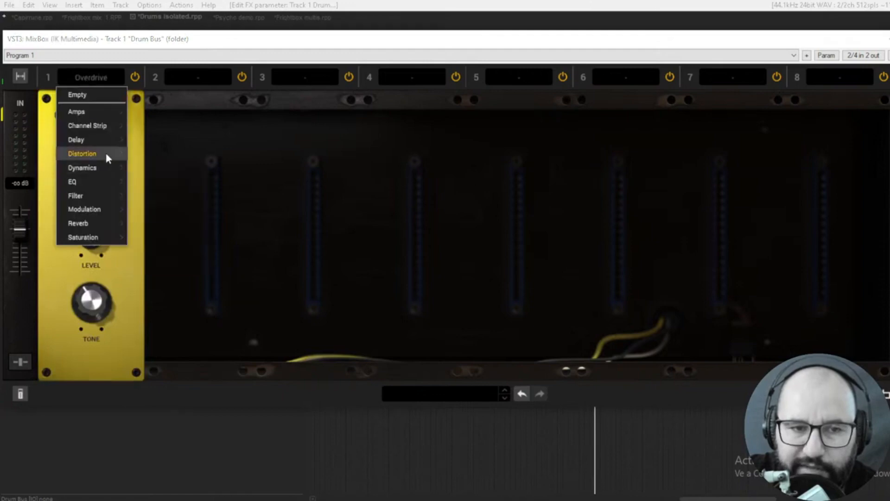
mouse_move(106, 153)
click(156, 210)
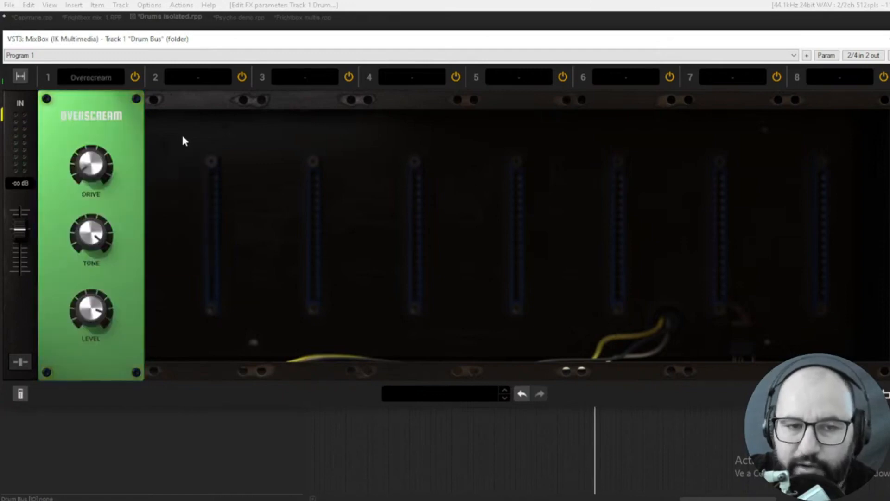
- Preview the first Dynamics modules in slot 1, loading Black 76 and then replacing it with British Dynamics
click(91, 79)
mouse_move(94, 169)
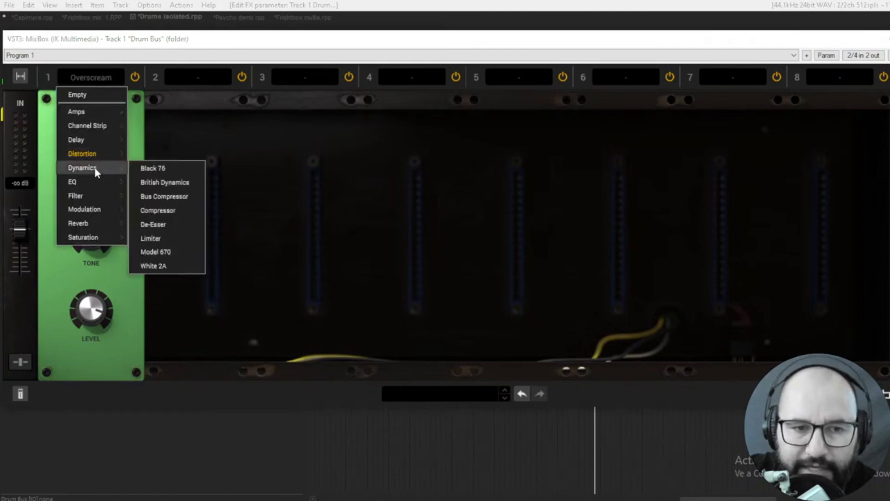
click(158, 169)
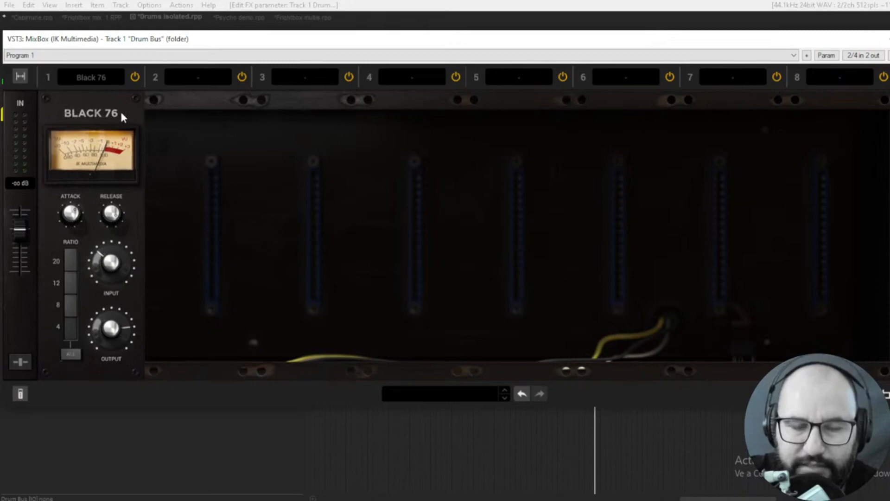
click(94, 76)
mouse_move(99, 166)
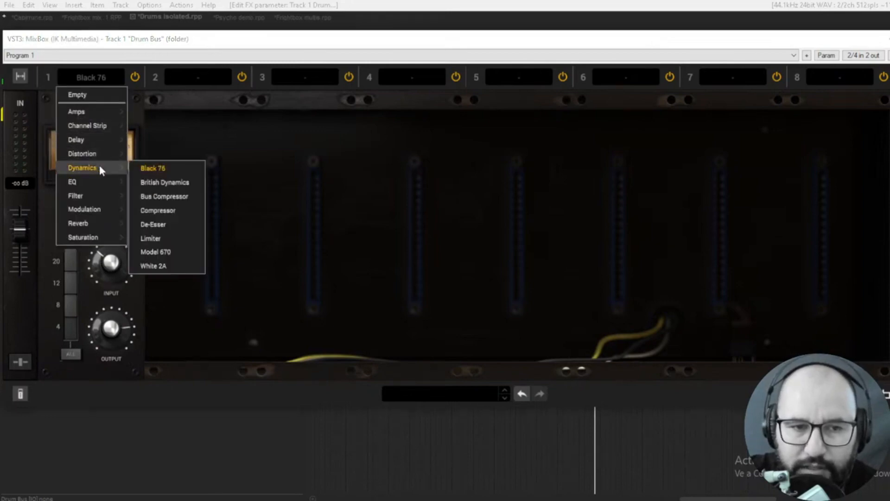
click(152, 183)
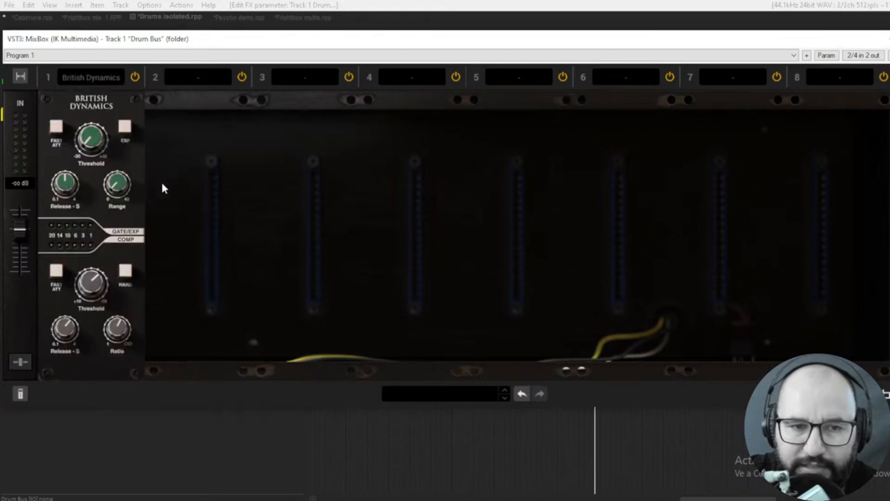
- Replace British Dynamics in slot 1 with Bus Compressor, and then swap that for the Compressor module
click(100, 77)
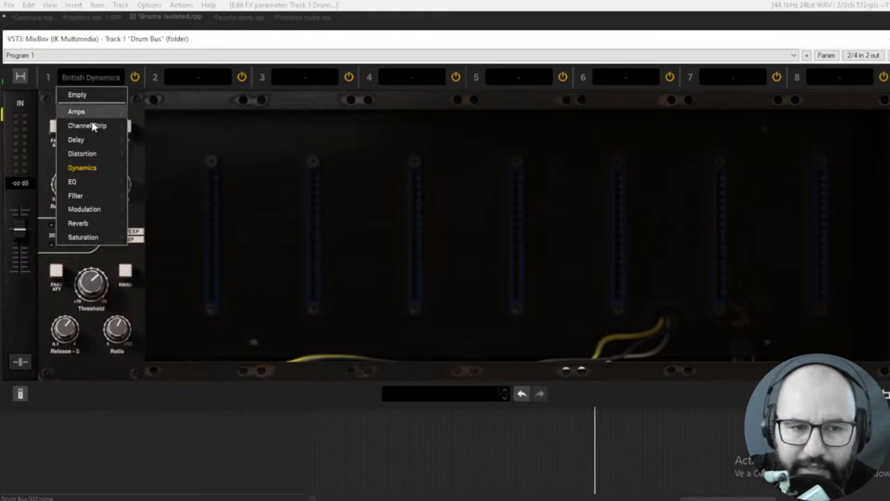
mouse_move(95, 168)
click(160, 196)
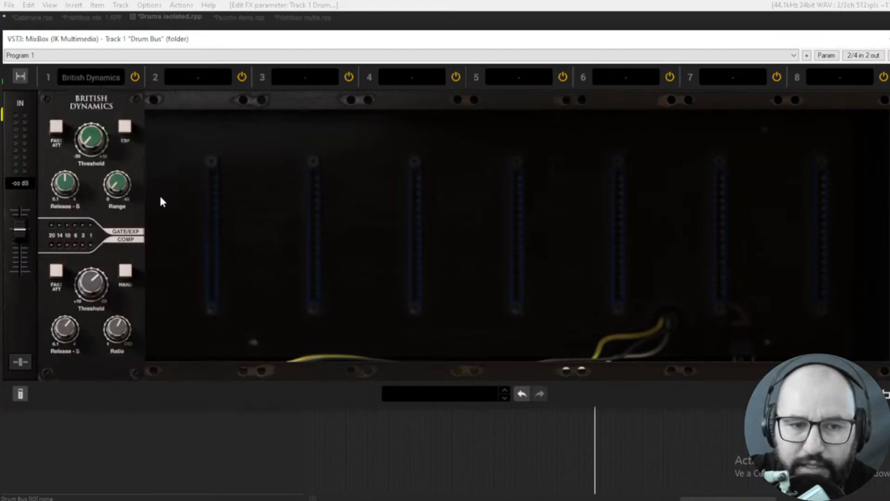
click(93, 77)
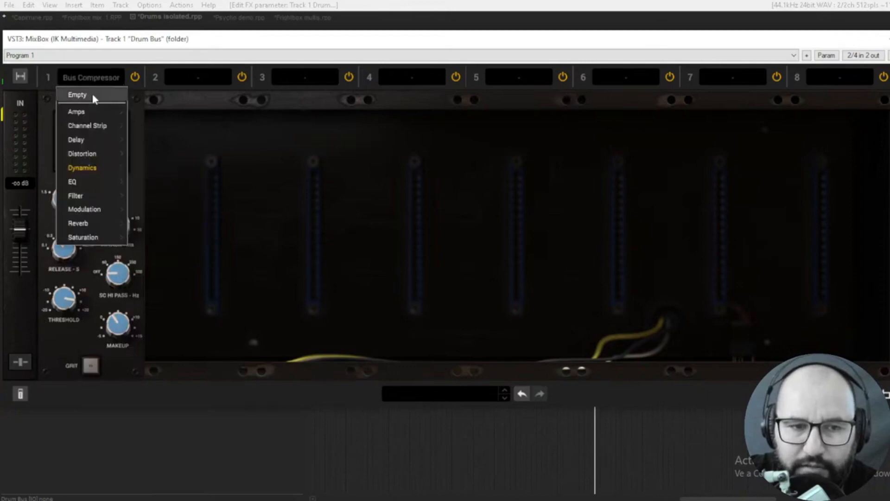
mouse_move(92, 167)
click(168, 210)
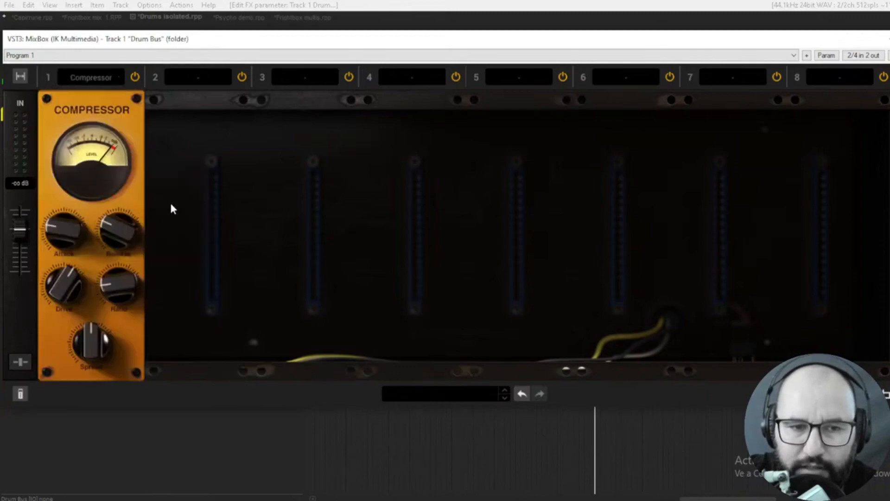
- Replace Compressor in slot 1 with the De-Esser module, and swap that for Model 670 from the Dynamics category
click(93, 75)
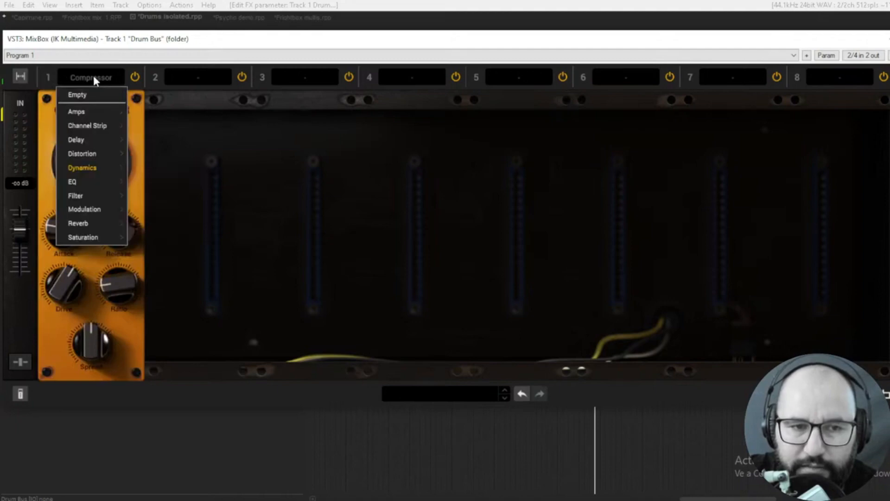
mouse_move(100, 167)
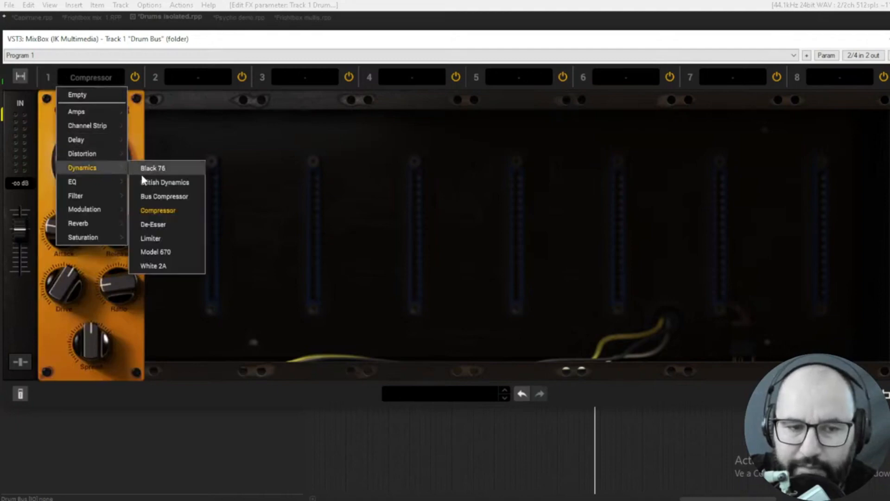
click(162, 223)
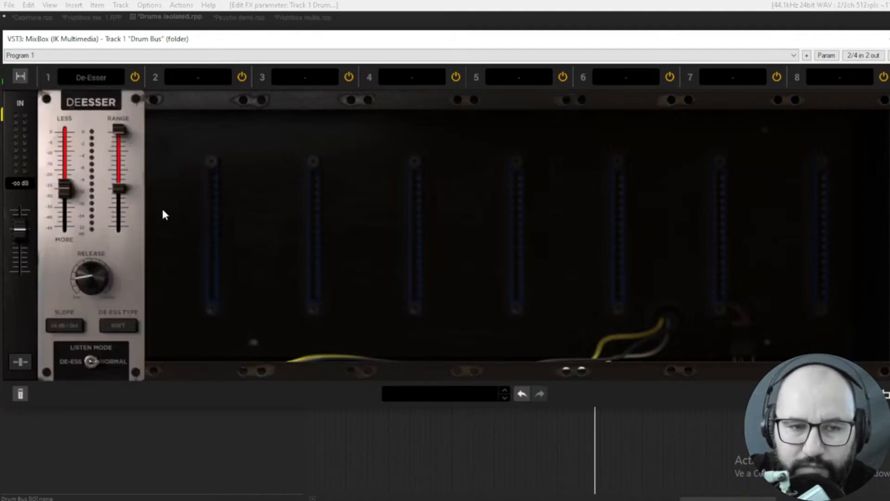
click(88, 74)
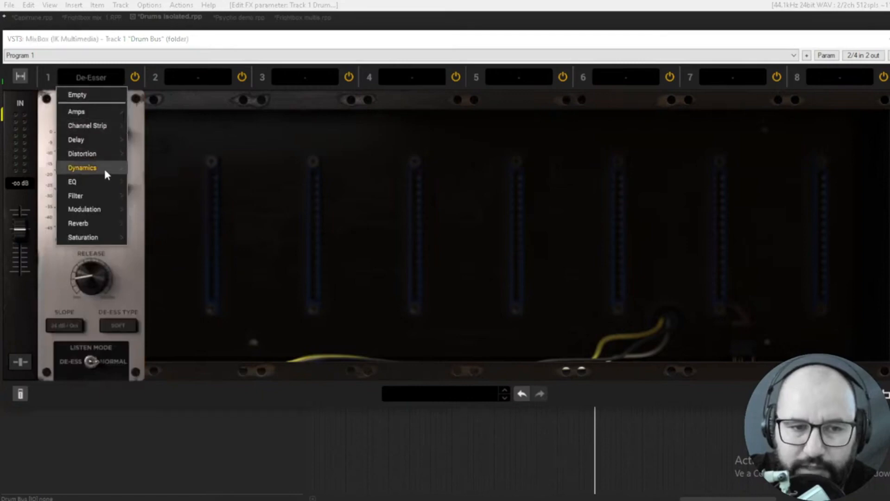
mouse_move(104, 167)
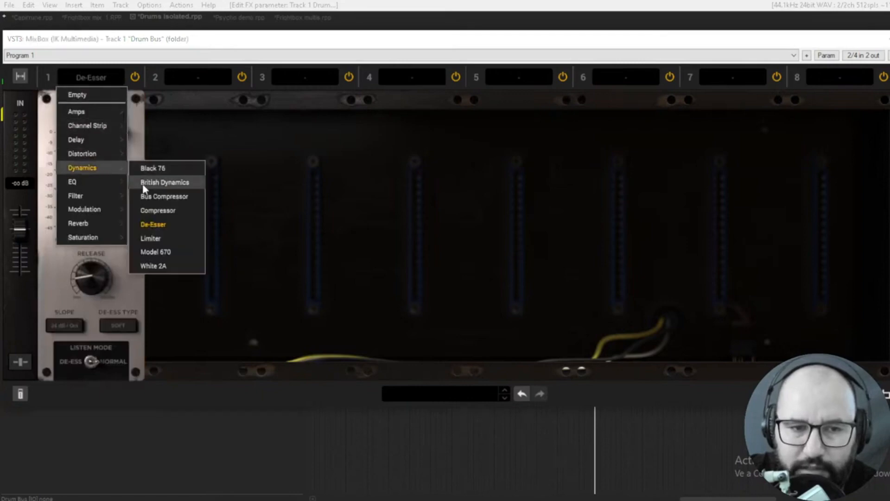
click(162, 252)
- Replace Model 670 in slot 1 with the White 2A module from the Dynamics category
click(93, 80)
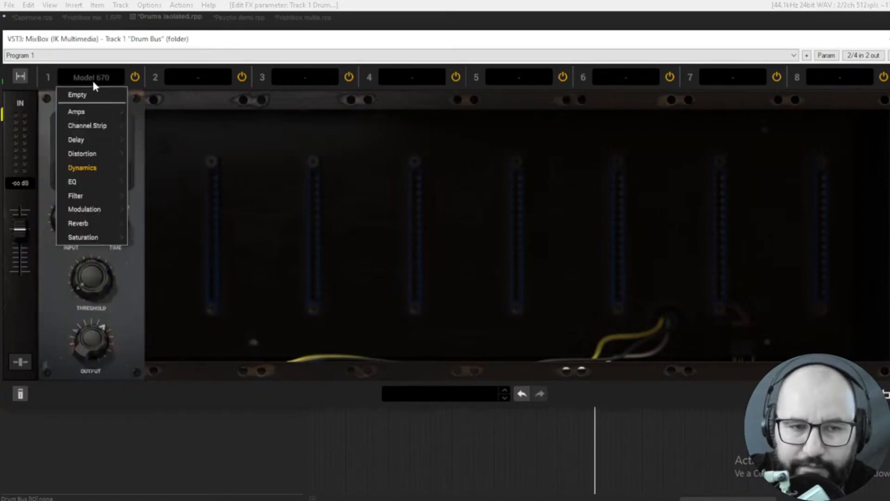
mouse_move(110, 167)
click(157, 265)
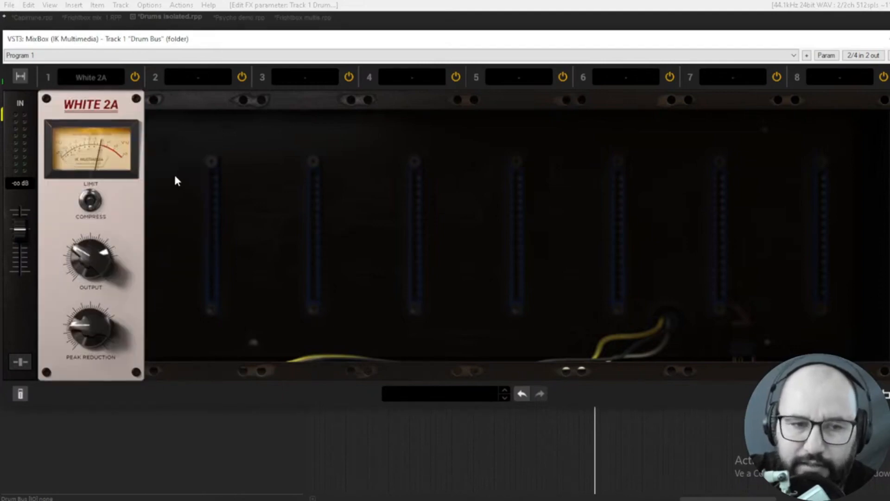
- Preview the first EQ modules in slot 1, loading British EQ and replacing it with EQ PG
click(86, 76)
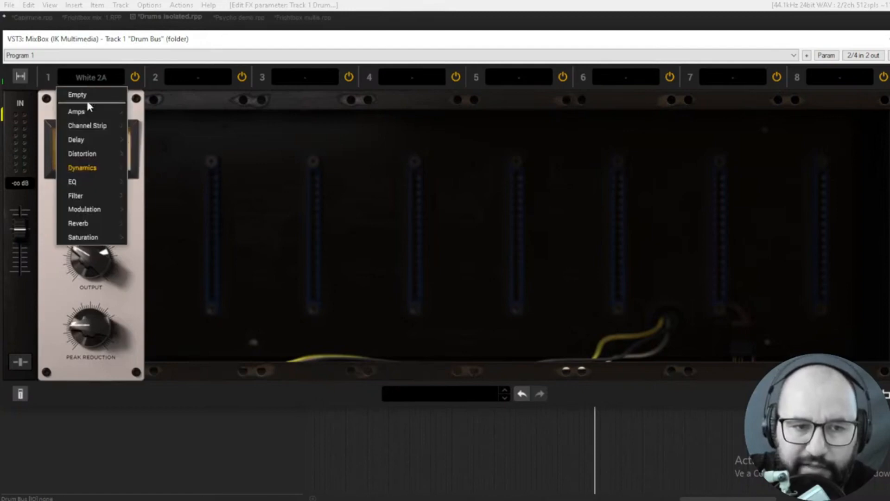
mouse_move(96, 182)
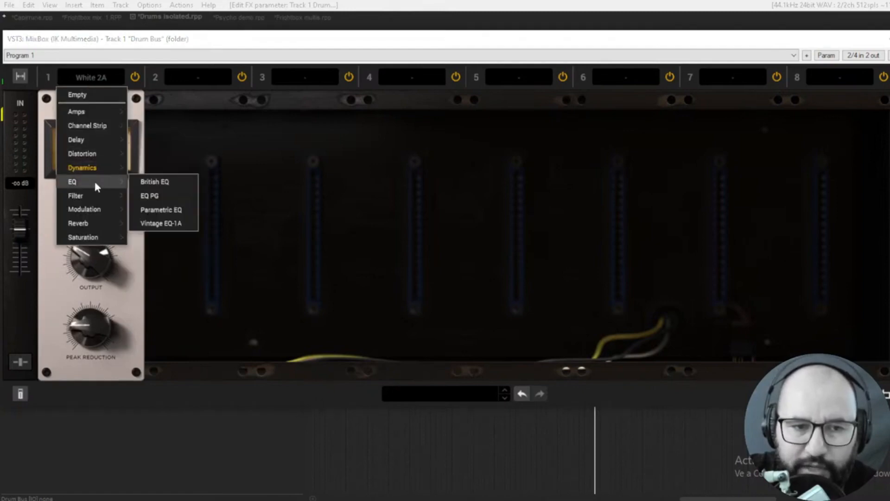
click(151, 184)
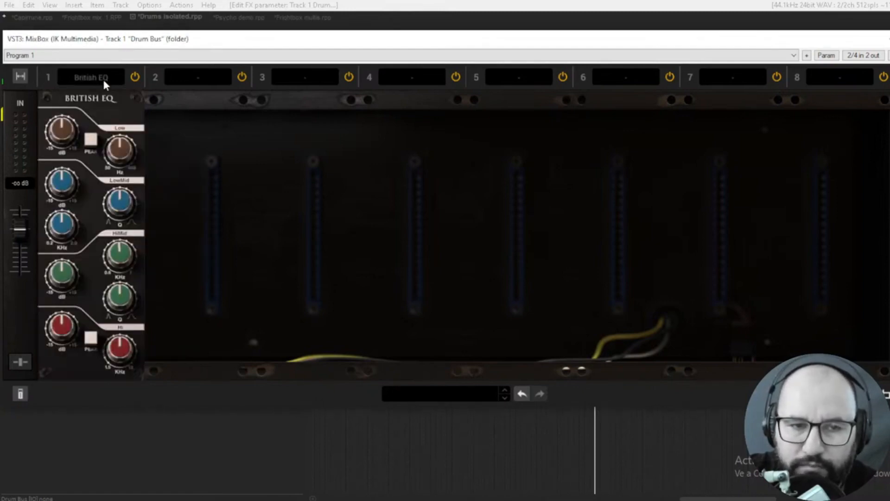
click(82, 78)
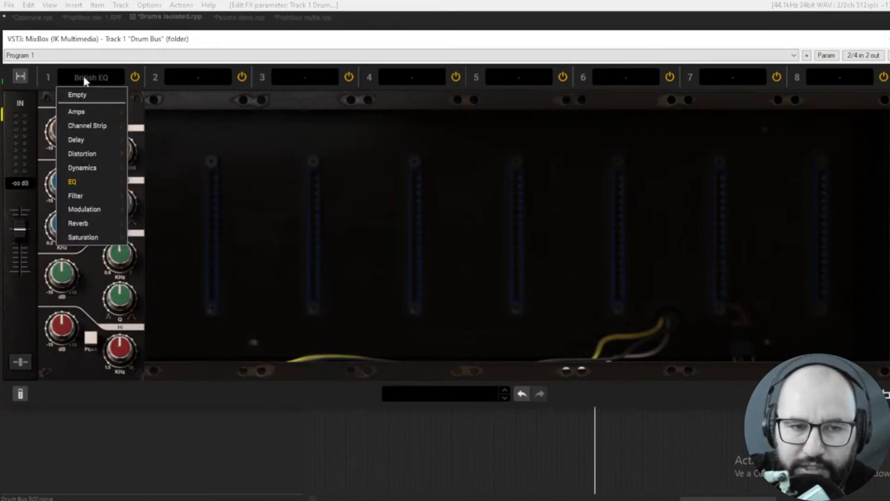
mouse_move(90, 182)
click(149, 195)
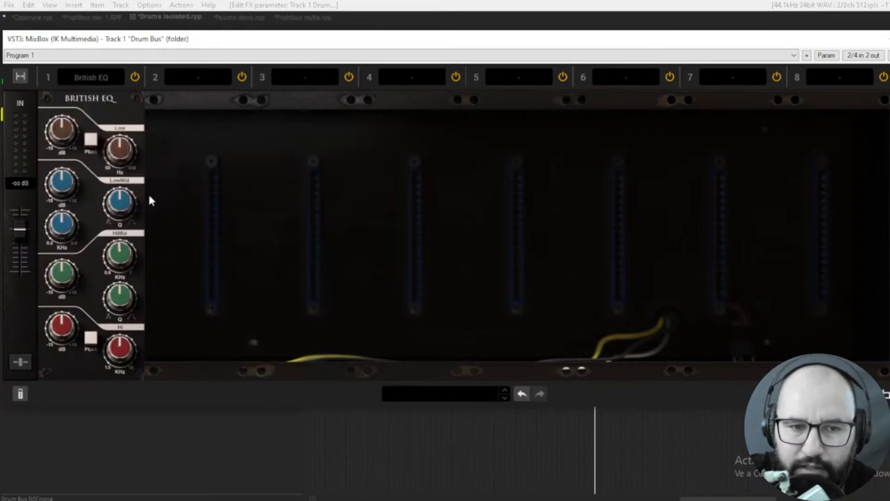
- Replace EQ PG in slot 1 with Parametric EQ, and swap that for the Vintage EQ-1A module
click(96, 79)
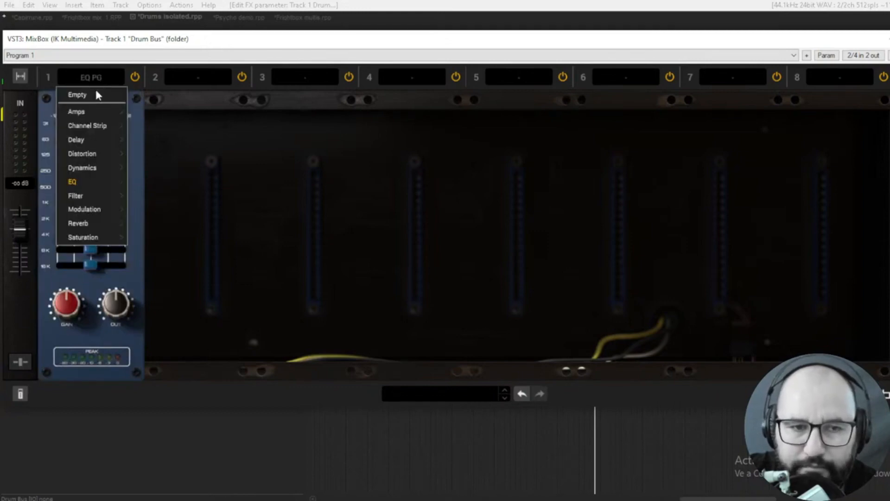
mouse_move(127, 183)
click(159, 210)
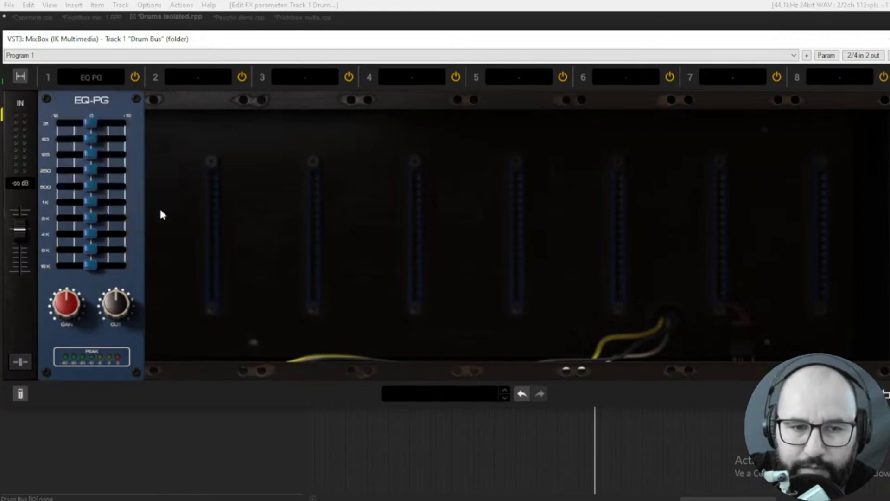
click(97, 78)
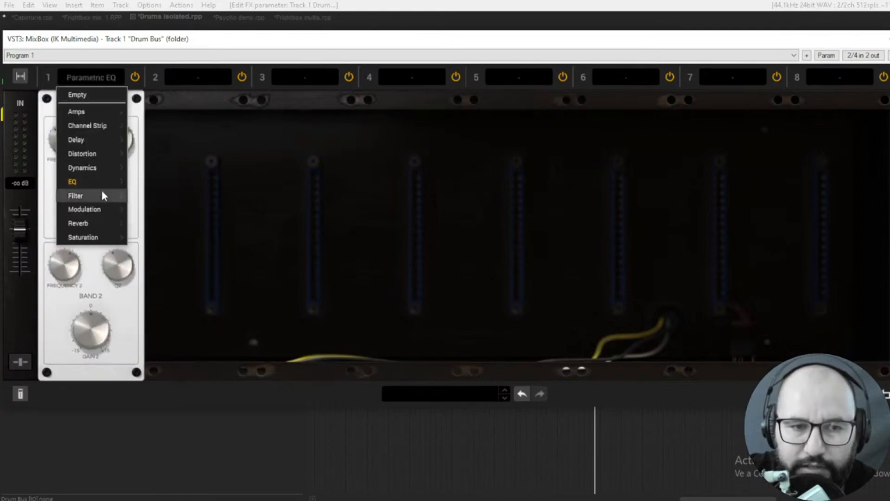
mouse_move(102, 182)
click(161, 225)
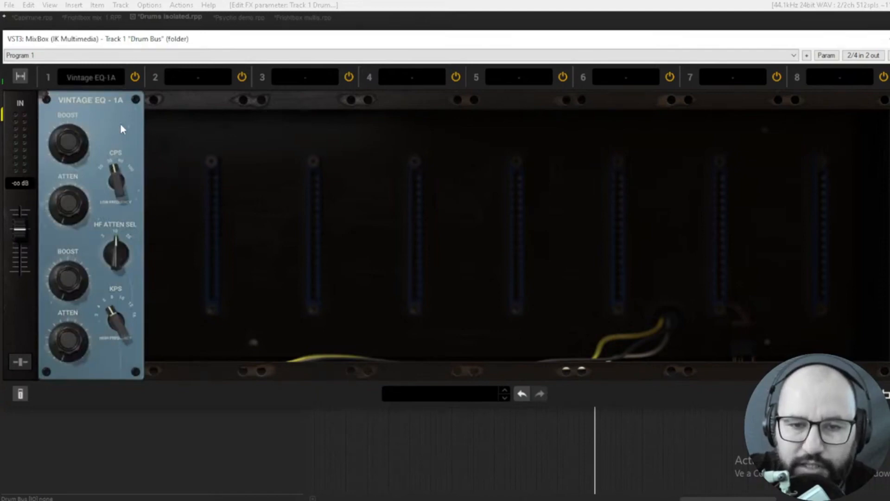
- Replace Vintage EQ-1A in slot 1 with the Env Filter module from the Filter category
click(91, 75)
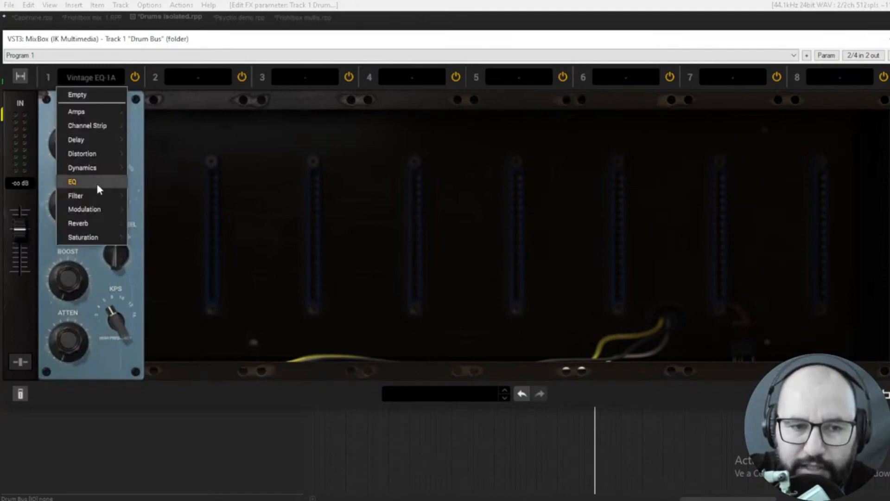
mouse_move(98, 202)
click(157, 197)
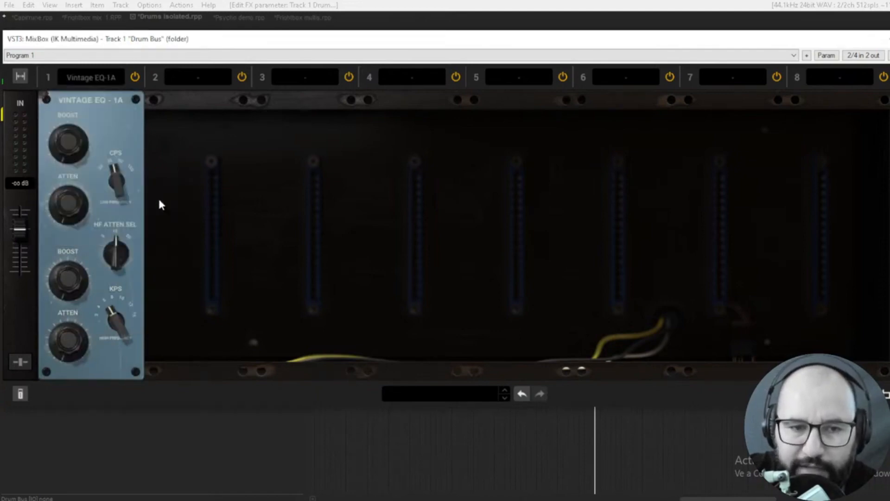
- Preview Modulation modules in slot 1, loading Multi Chorus in place of Env Filter and replacing it with Rotary
click(92, 75)
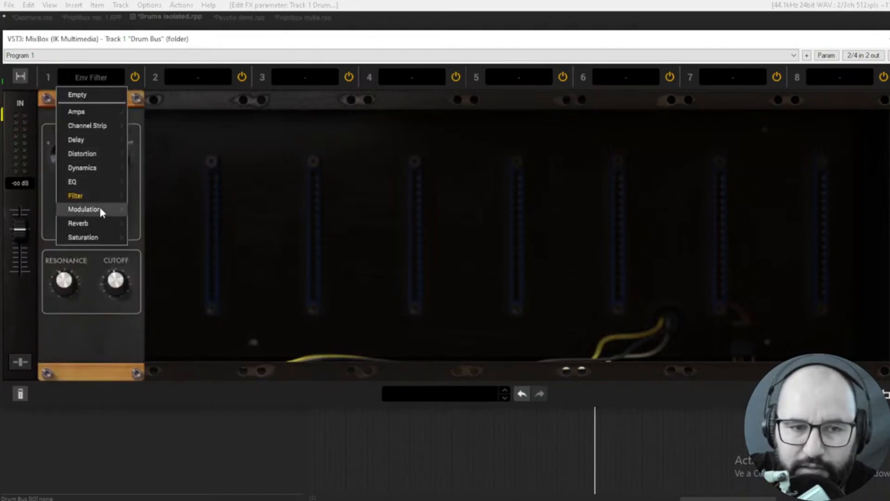
mouse_move(99, 209)
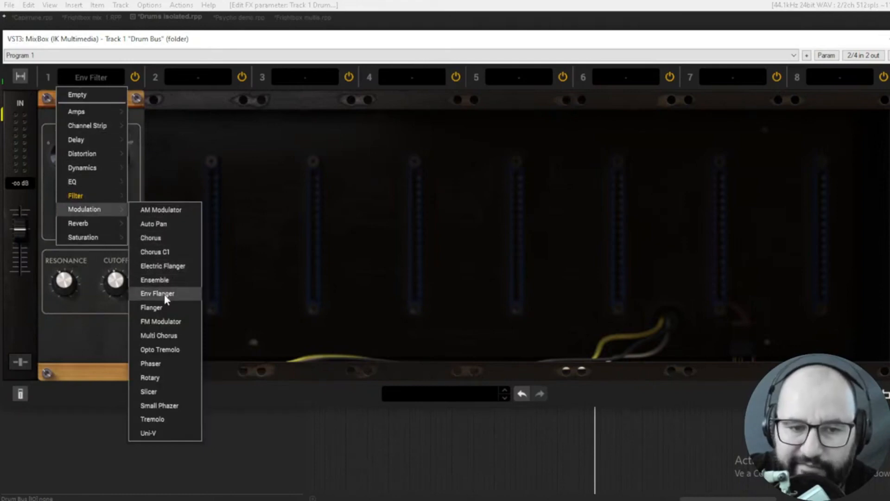
click(162, 336)
click(89, 75)
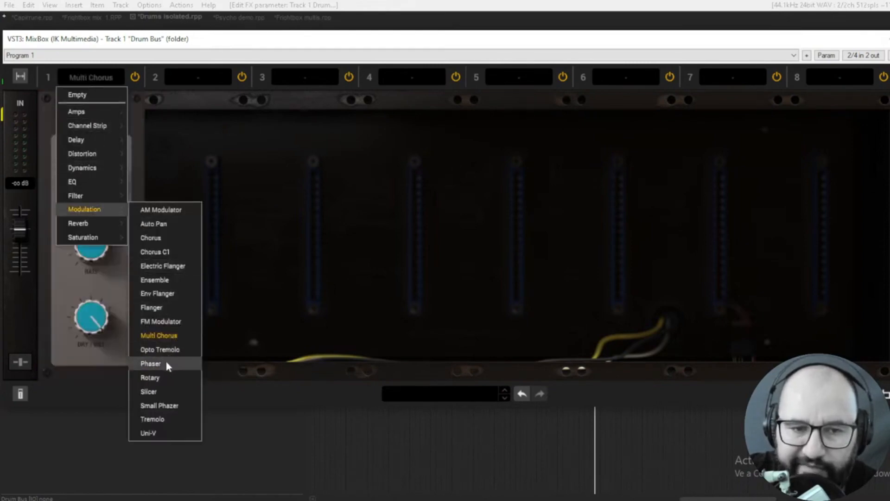
click(162, 377)
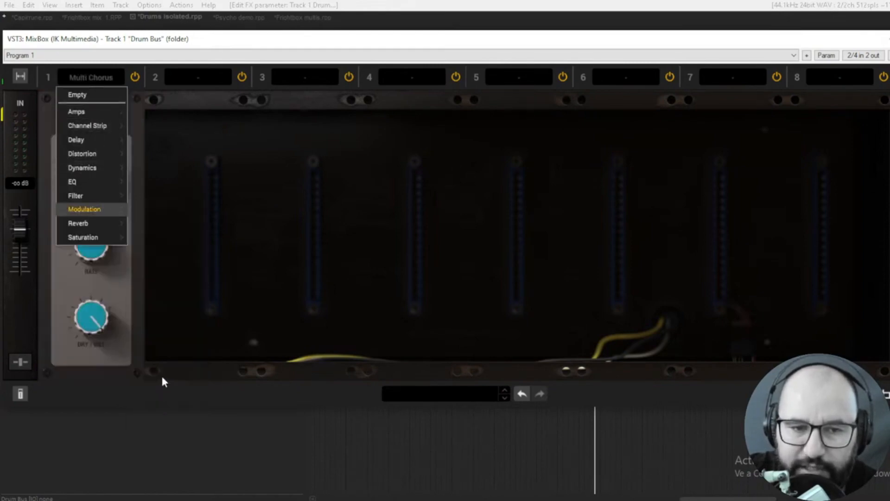
- Replace Rotary in slot 1 with the Uni-V module from the Modulation category
click(100, 77)
mouse_move(113, 207)
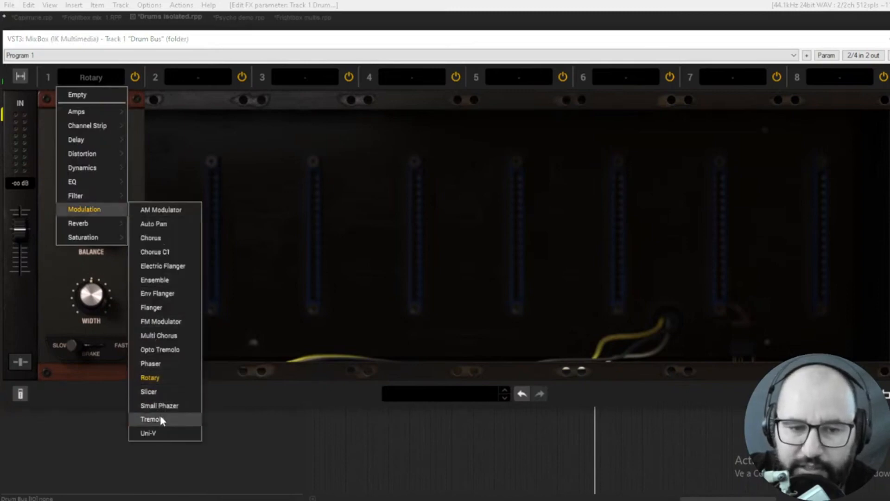
click(157, 432)
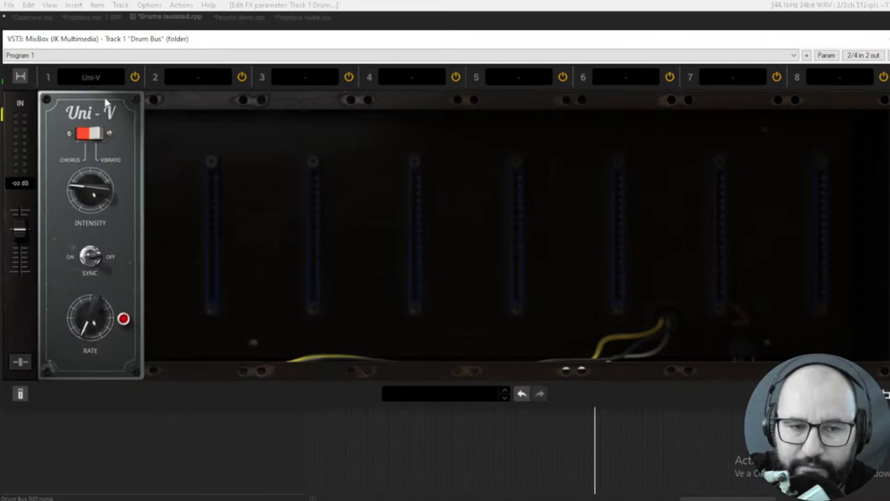
- Preview Reverb modules in slot 1, loading ConvoRoom in place of Uni-V and replacing it with Sunset Live Room
click(84, 74)
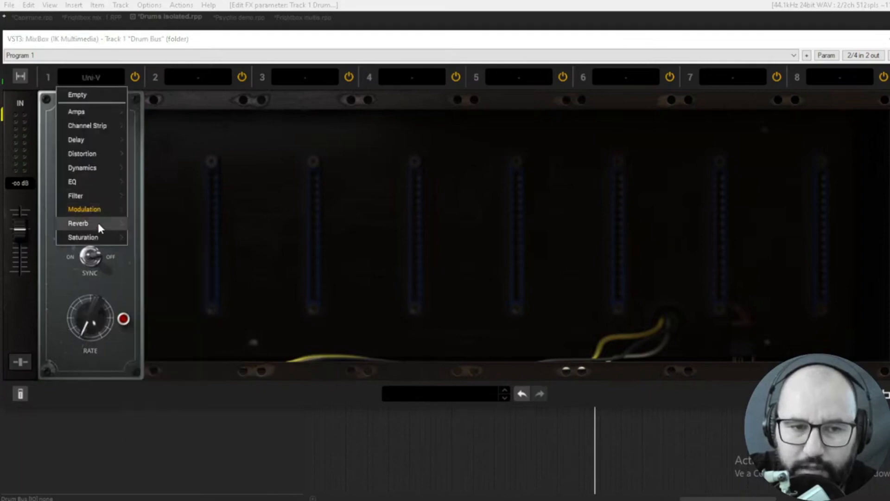
mouse_move(104, 224)
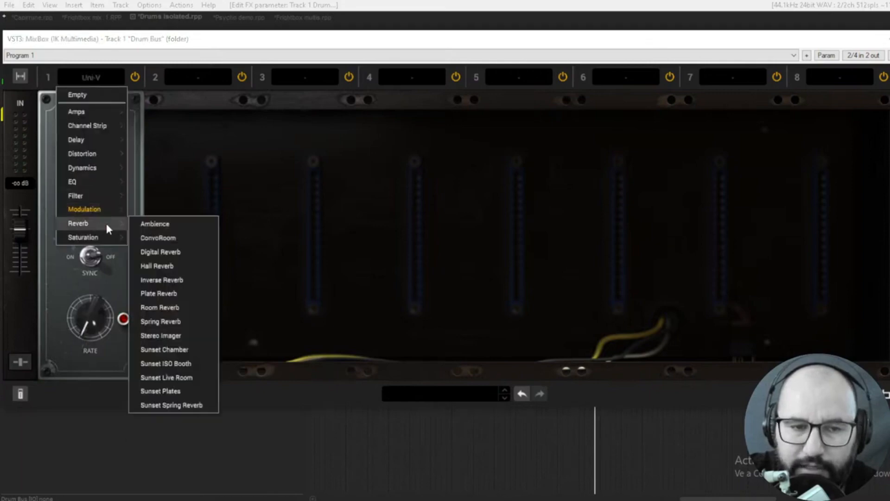
click(159, 238)
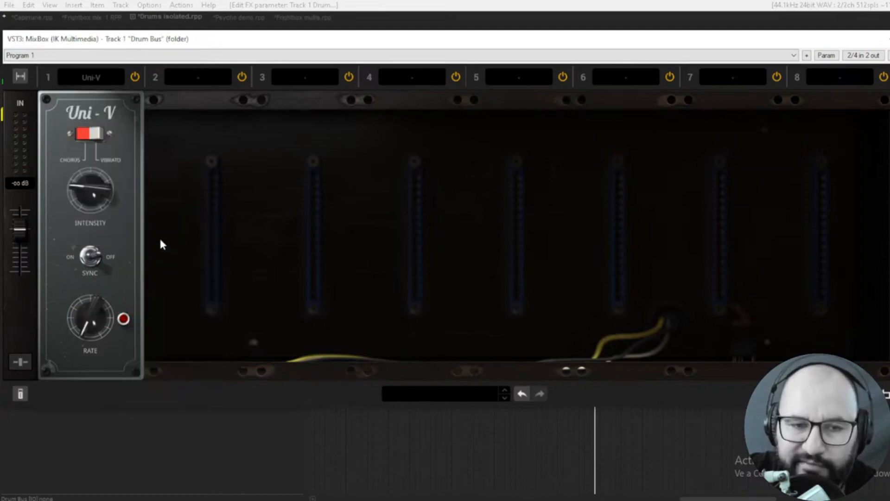
click(92, 77)
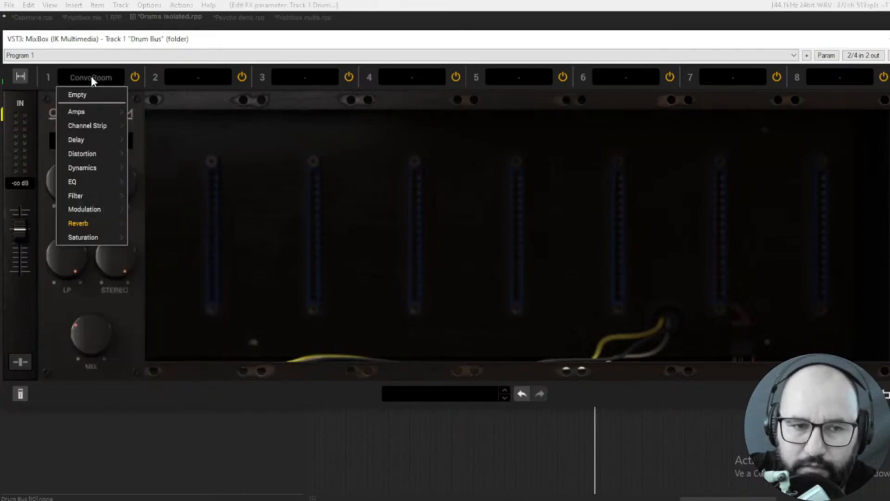
mouse_move(96, 223)
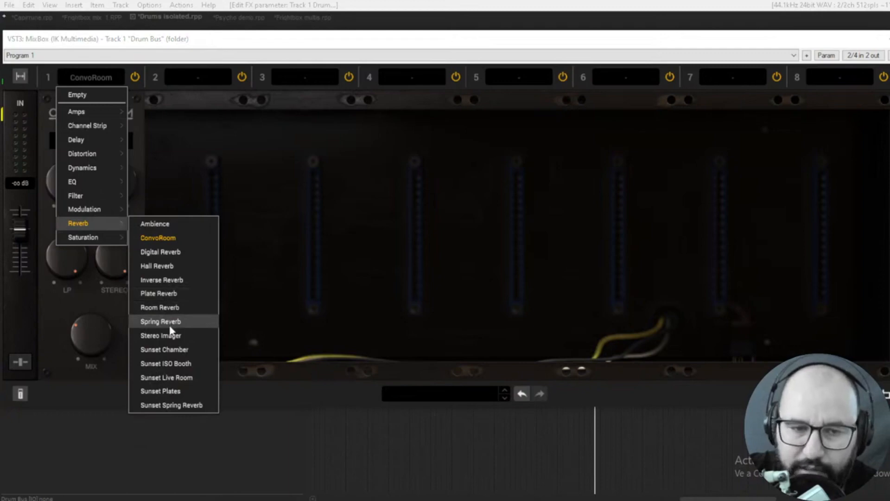
click(165, 374)
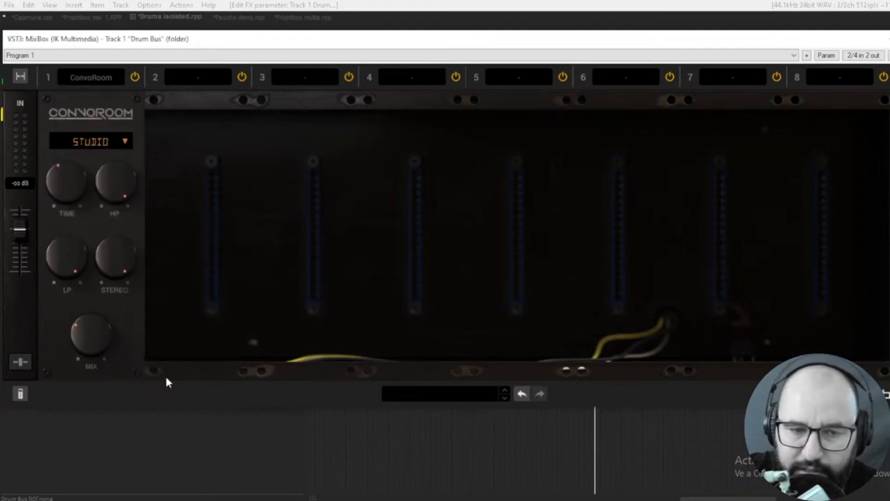
- Preview Saturation modules in slot 1, loading Phonograph in place of Sunset Live Room and replacing it with Saturator-X
click(93, 78)
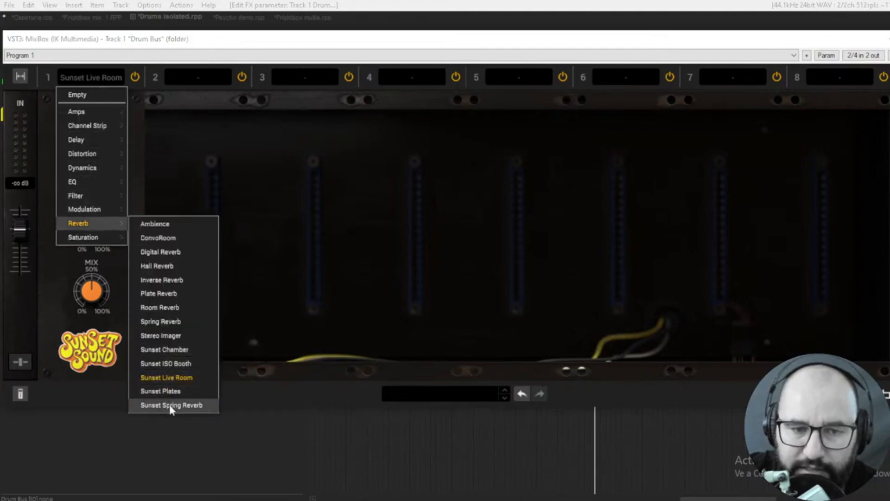
mouse_move(94, 238)
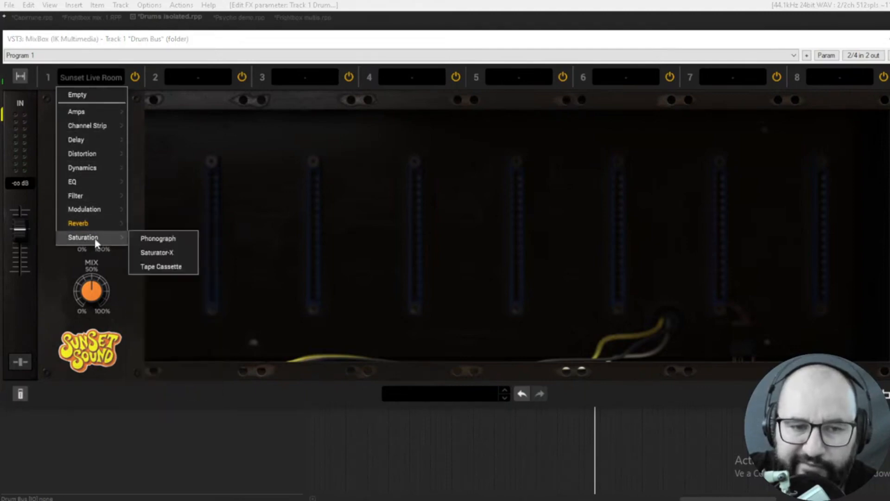
click(152, 238)
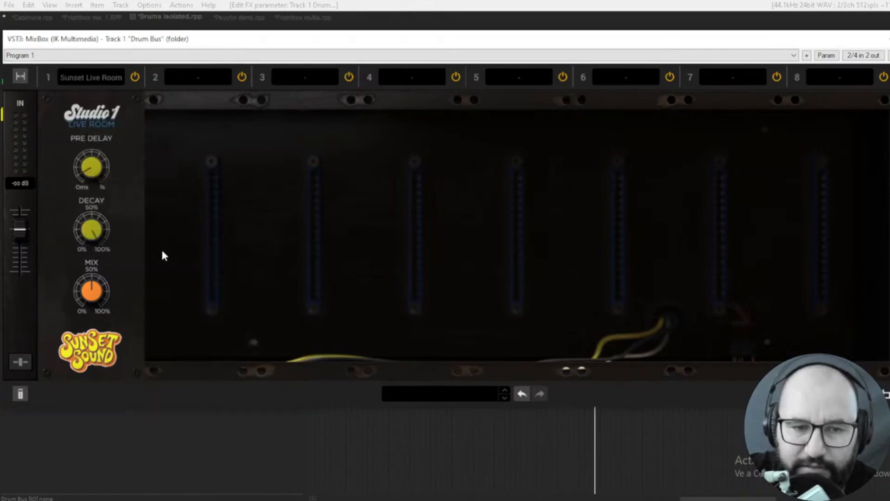
click(93, 72)
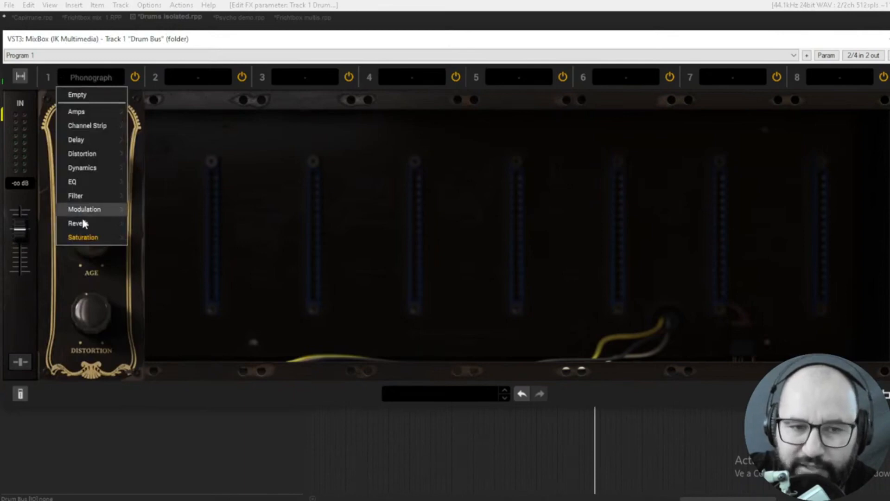
mouse_move(125, 241)
click(154, 254)
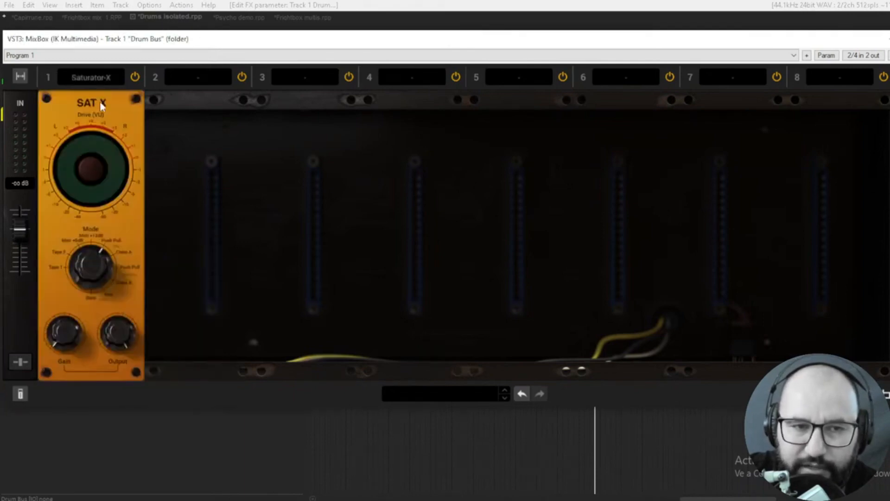
- Replace Saturator-X in slot 1 with the Tape Cassette module from the Saturation category, and empty the slot after previewing it
click(96, 75)
mouse_move(107, 239)
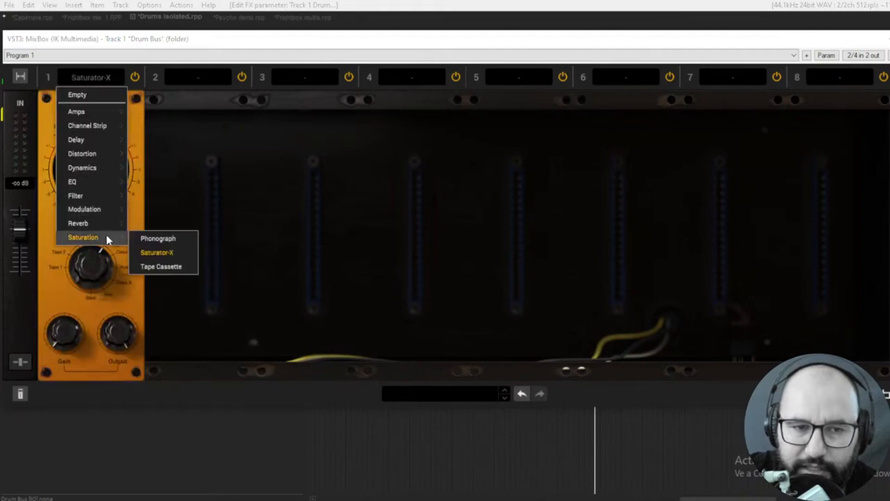
click(163, 261)
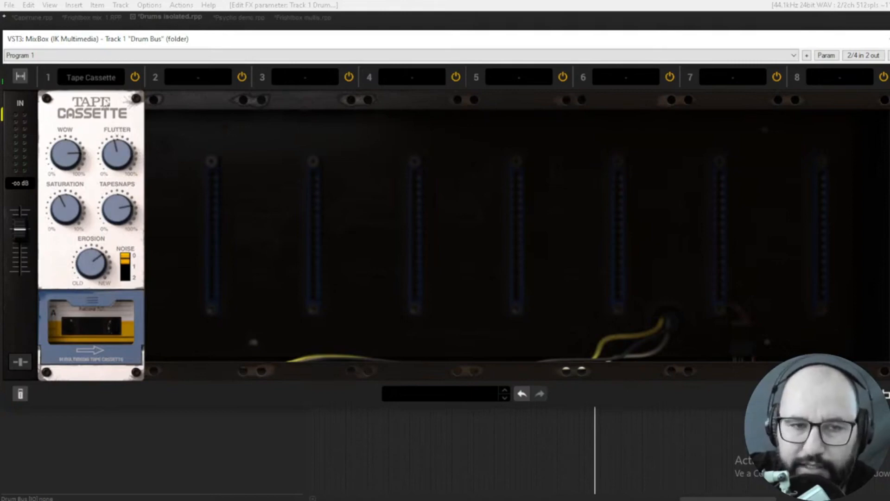
click(91, 78)
click(91, 96)
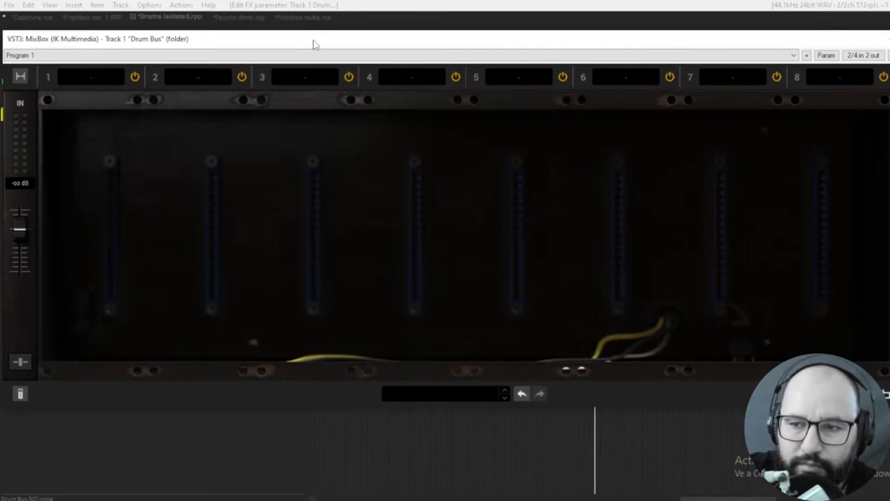
drag(315, 40, 316, 42)
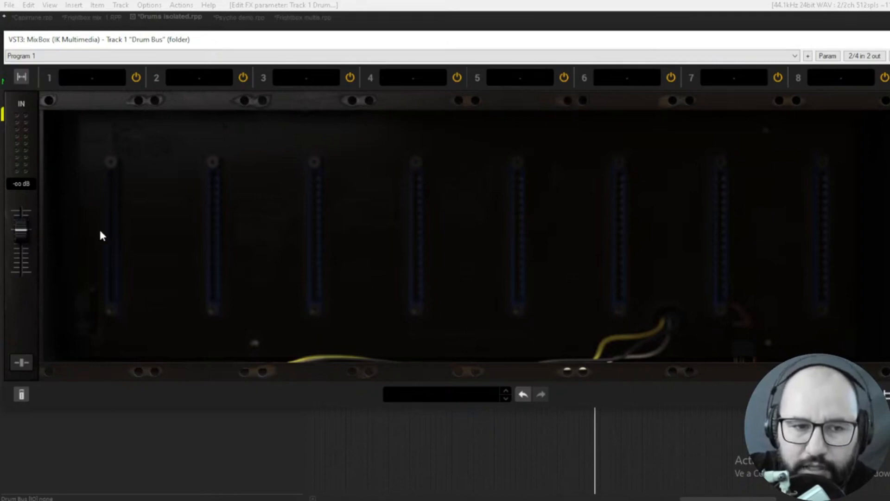
- Load the Channel Strip module into slot 1, show the per-module preset row and open the module's preset list
click(95, 79)
mouse_move(87, 125)
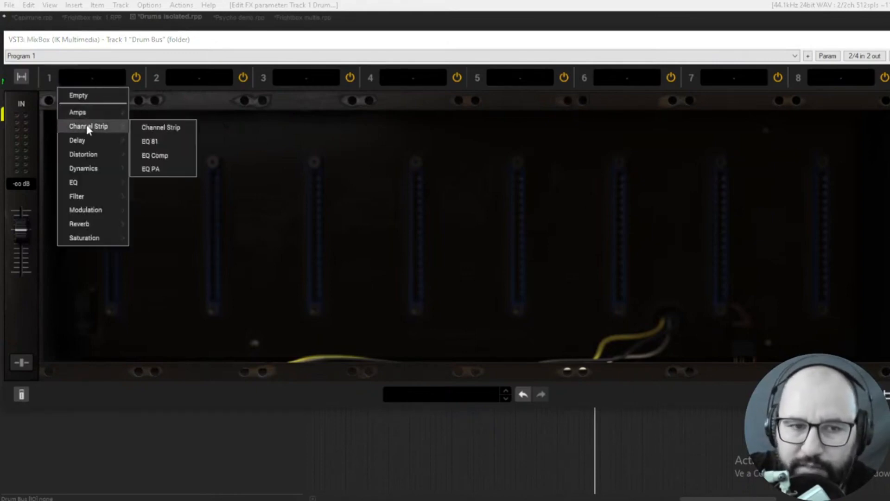
click(153, 126)
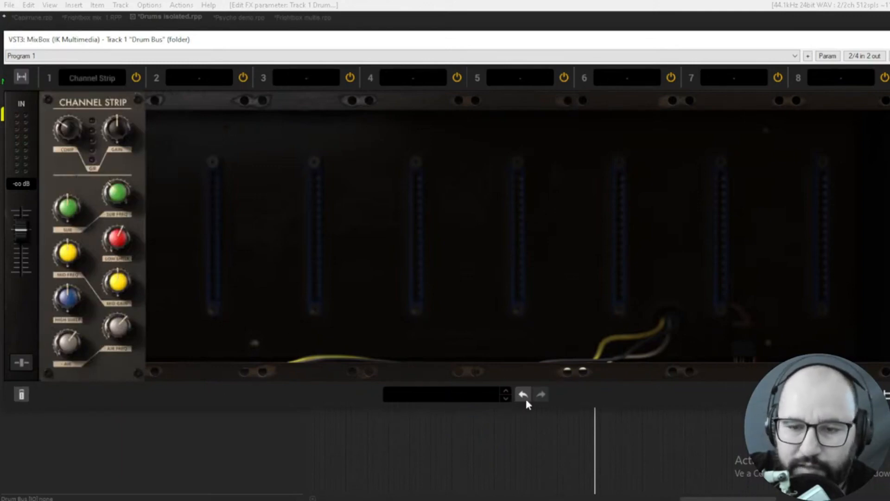
click(21, 395)
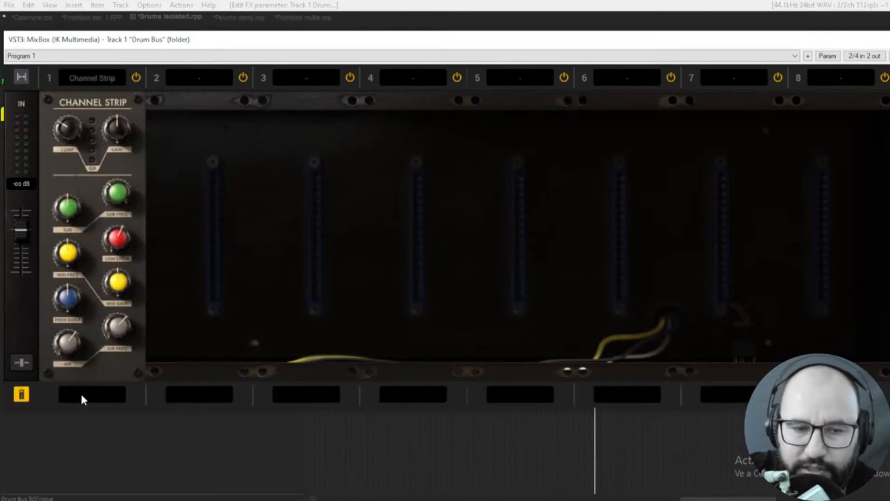
click(99, 395)
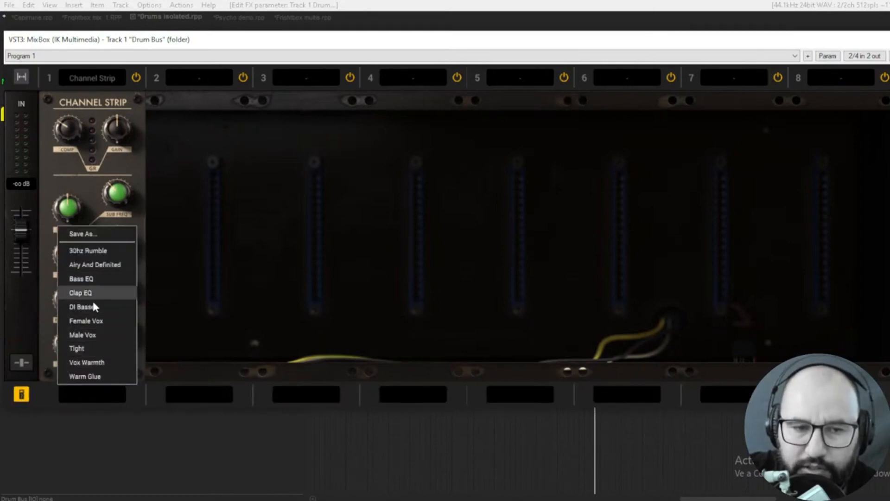
- Dismiss the Channel Strip preset list and load the Crusher module from the Distortion category into slot 2
click(196, 75)
click(197, 77)
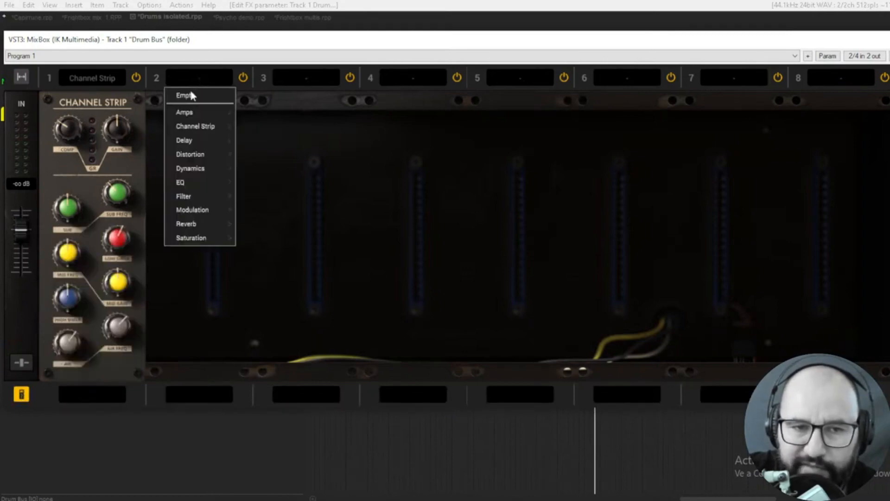
mouse_move(198, 154)
click(261, 153)
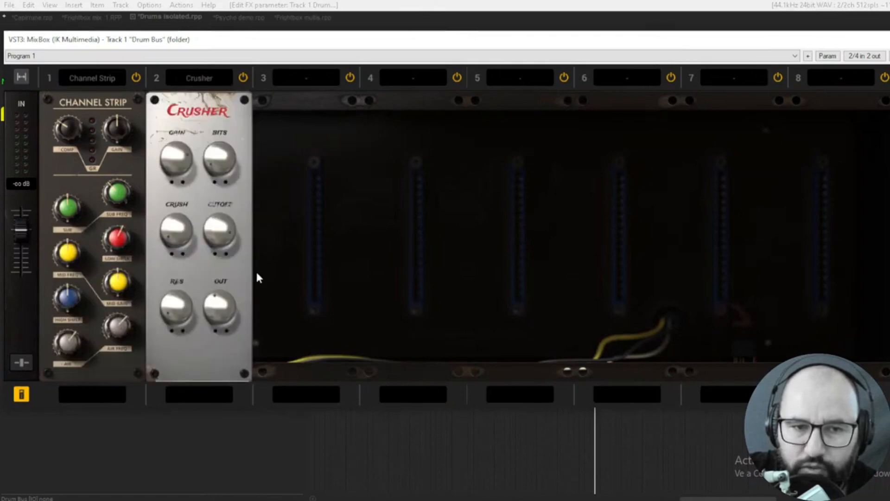
- Try the Dirty Vox preset on Crusher, replace it with 90s Electro, and move the module to slot 1 ahead of Channel Strip
click(195, 392)
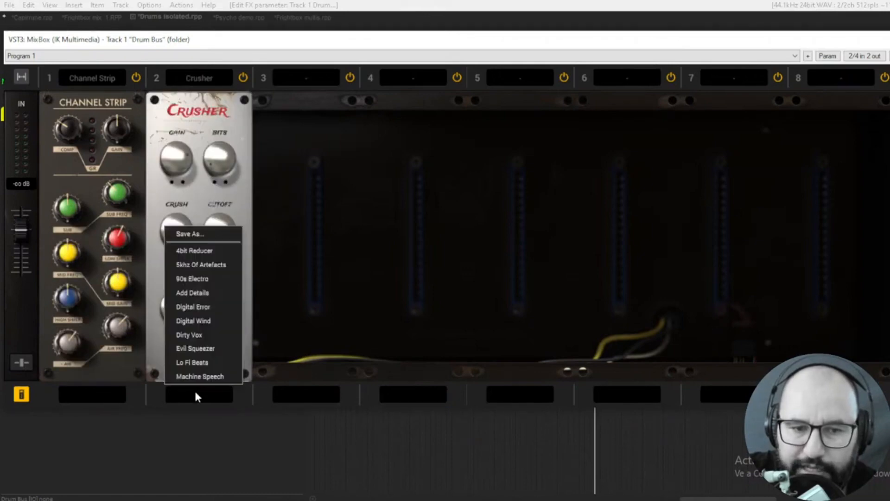
click(195, 335)
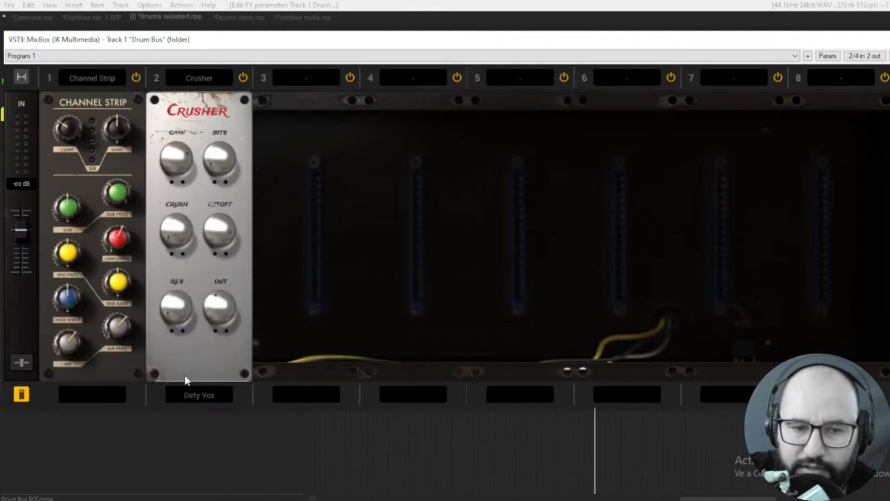
click(197, 395)
click(196, 278)
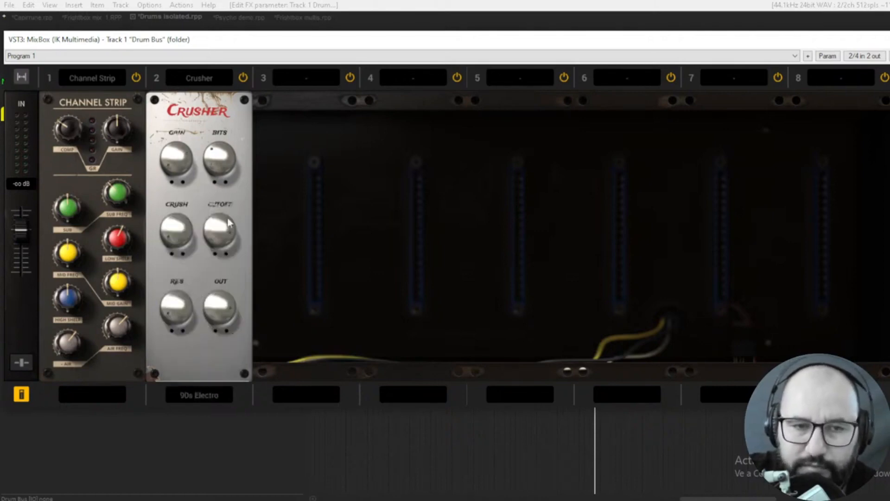
drag(223, 202, 135, 199)
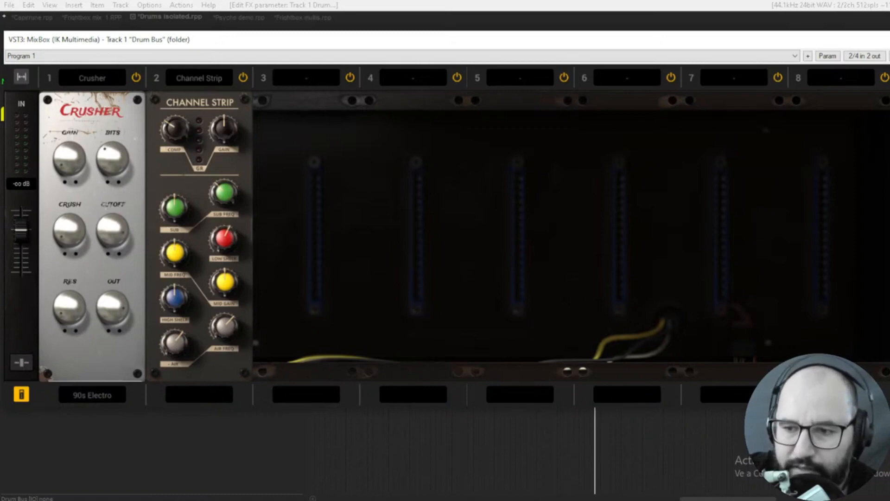
- Examine the rack's per-slot fader and solo view, toggle slot 1's solo, and return to the module view
drag(568, 49, 549, 38)
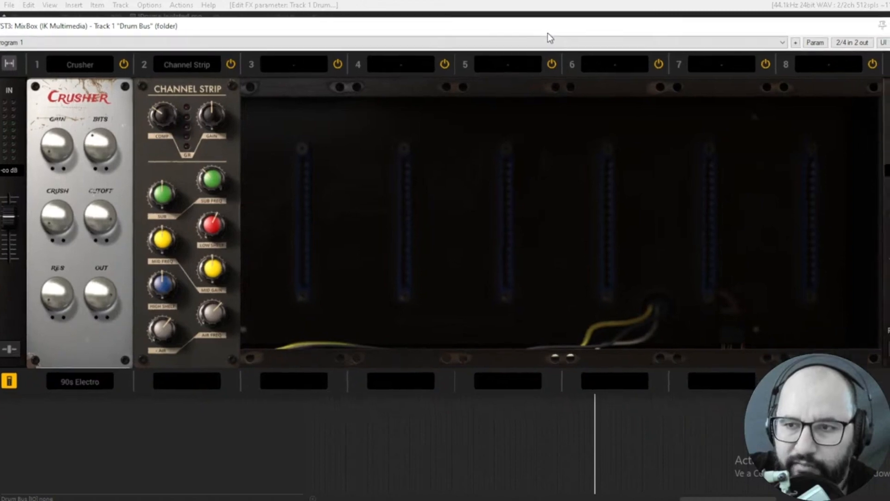
click(888, 348)
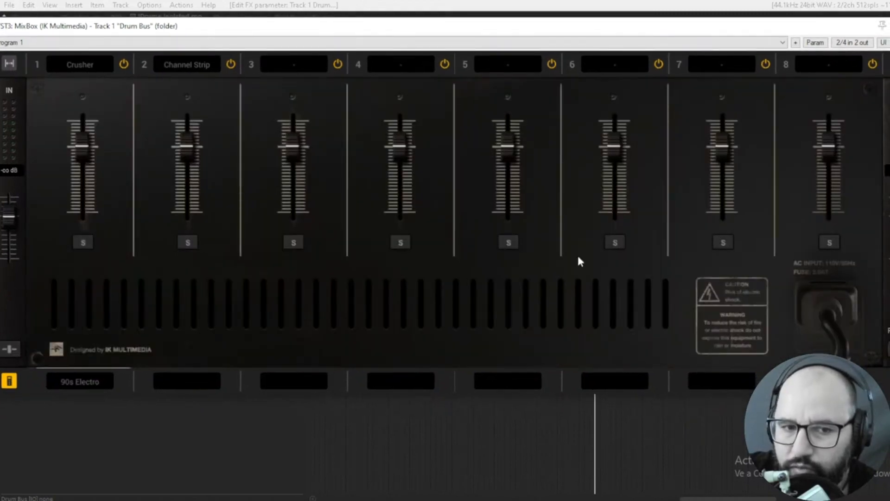
click(888, 347)
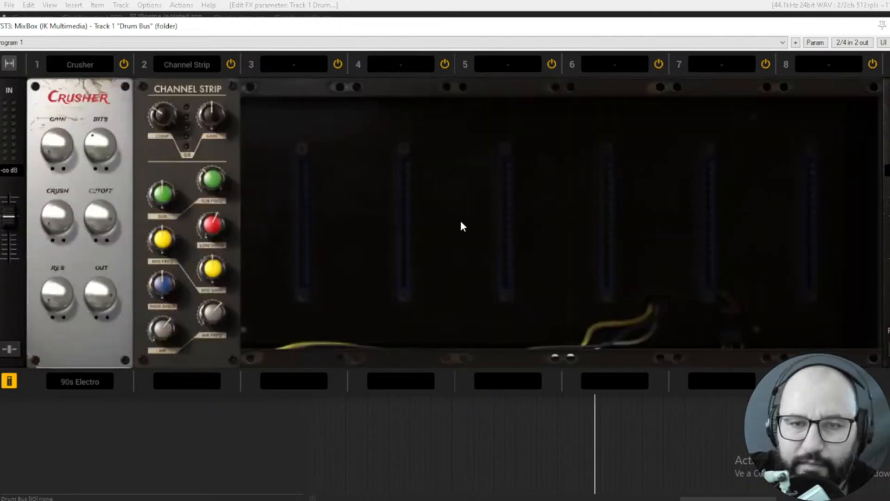
click(888, 348)
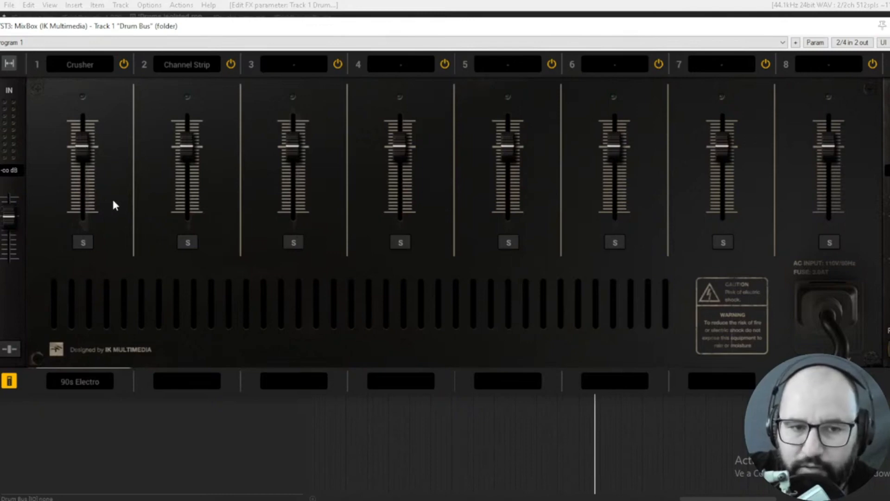
click(83, 243)
click(83, 243)
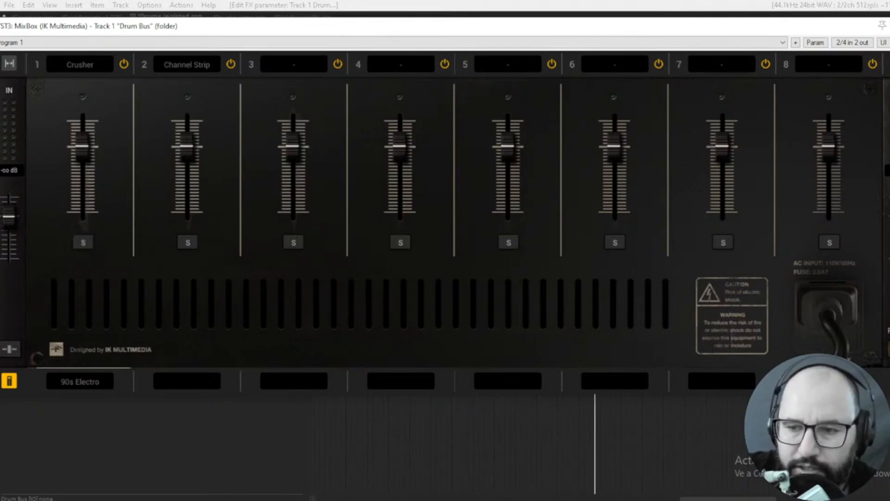
click(888, 349)
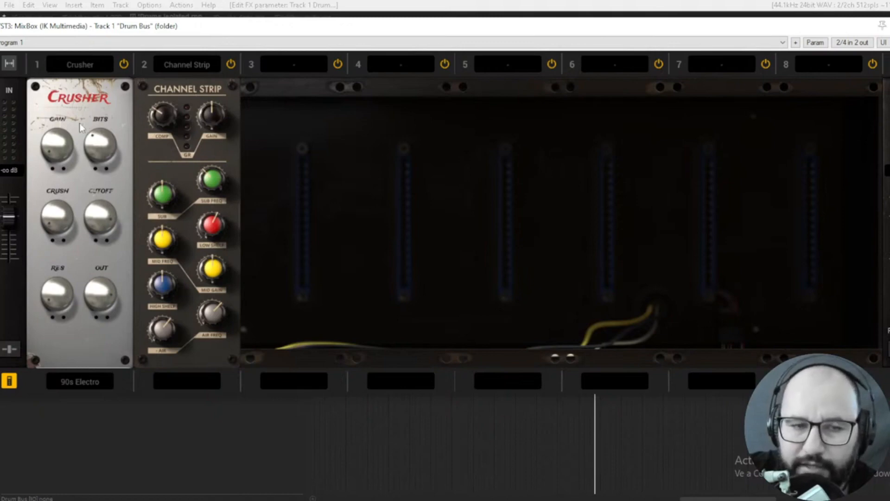
- Compare the rack's four-slot and eight-slot views, leaving the plugin in the compact four-slot view
drag(119, 27, 122, 26)
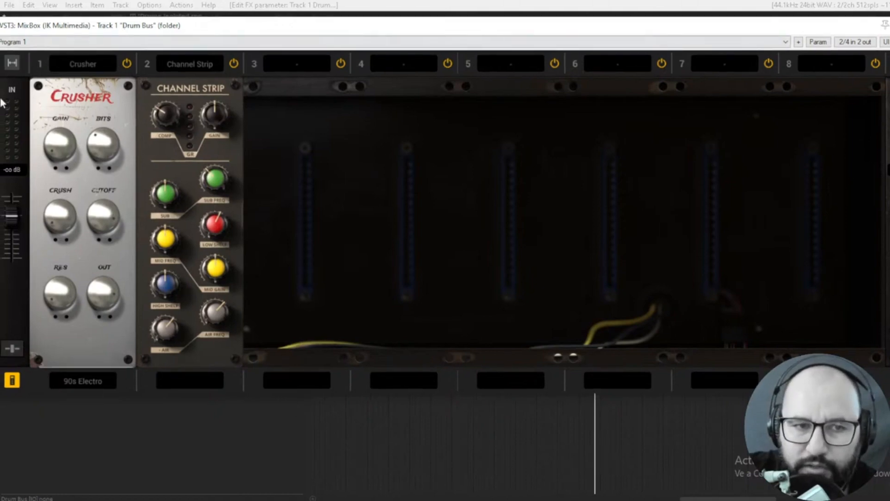
click(12, 63)
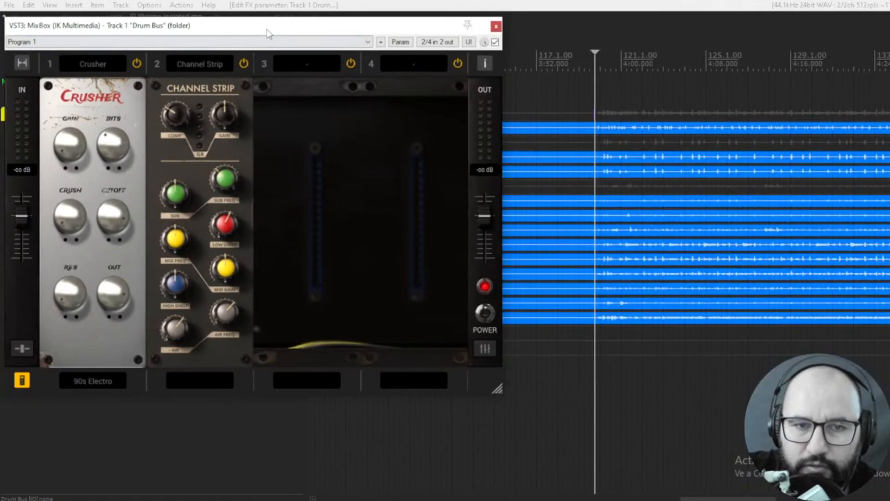
drag(267, 30, 364, 45)
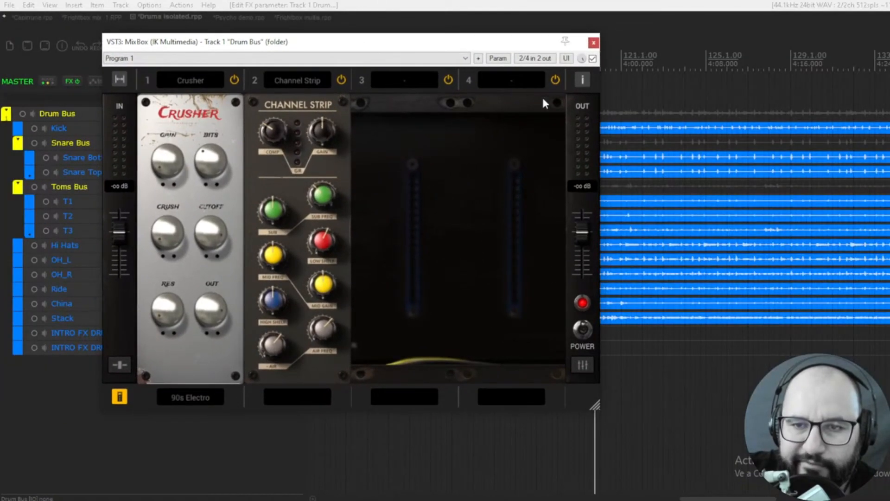
click(120, 79)
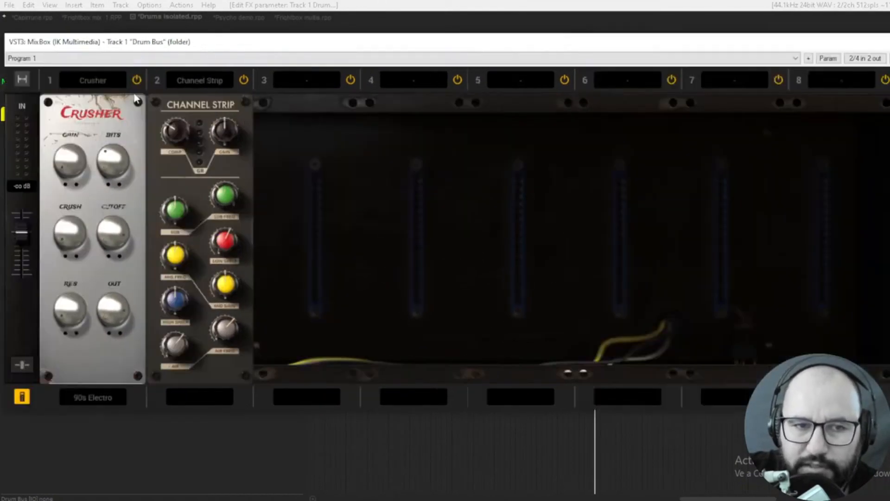
click(24, 78)
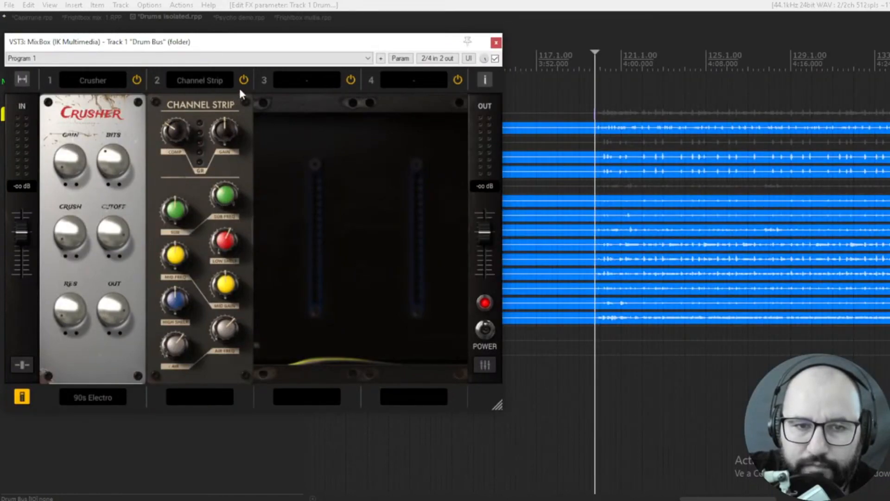
- Empty slots 2 and 1, and switch from the per-module preset row back to the global preset display
click(210, 82)
click(199, 92)
click(107, 80)
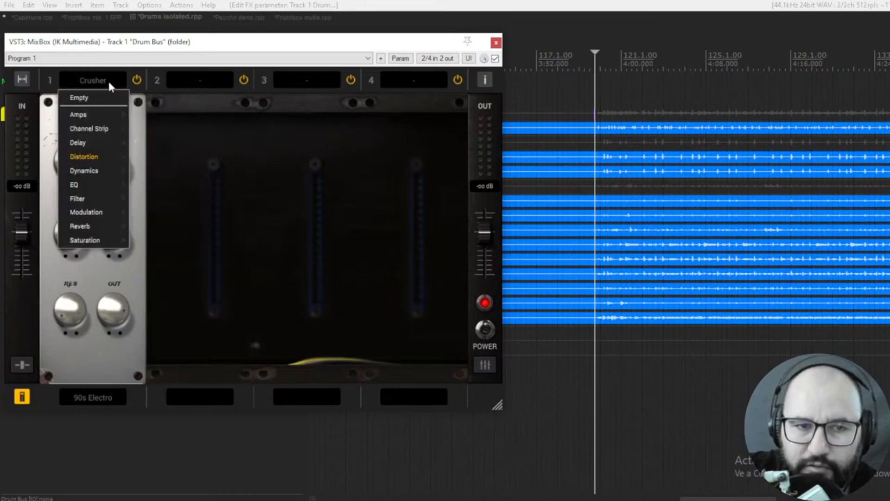
click(97, 96)
drag(249, 50, 260, 49)
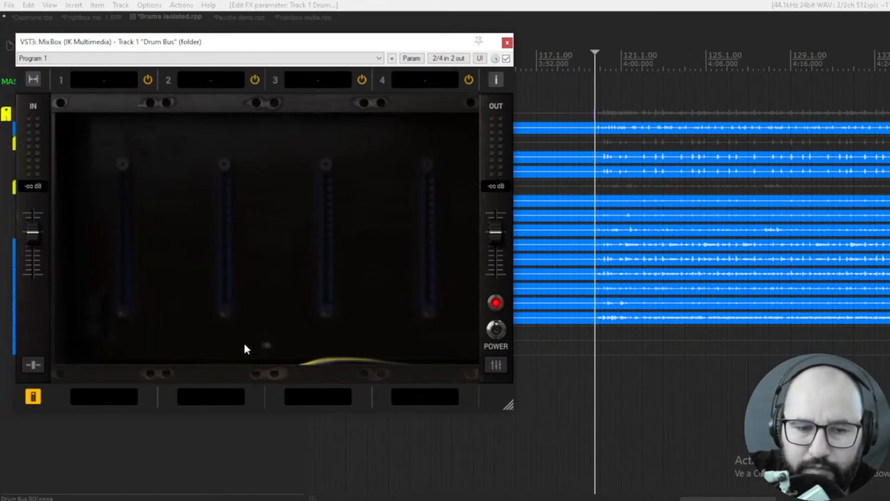
click(33, 397)
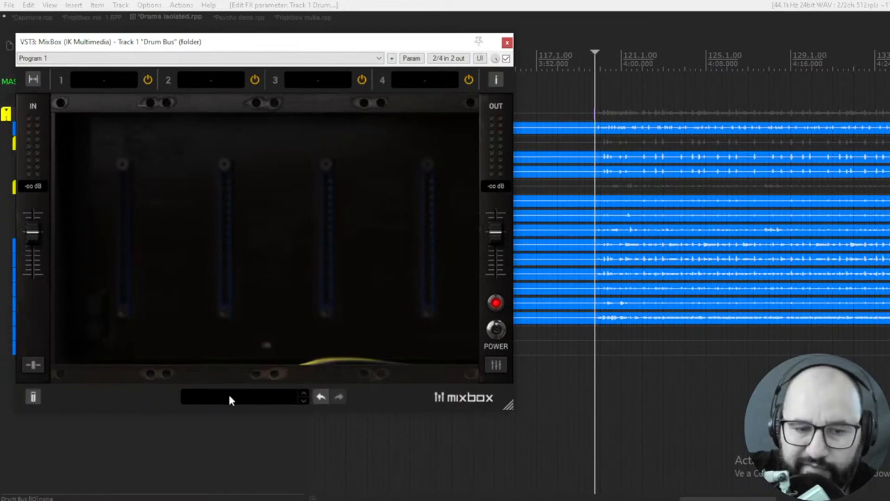
- Look through the categories in the global preset list without loading a preset
click(257, 396)
mouse_move(246, 256)
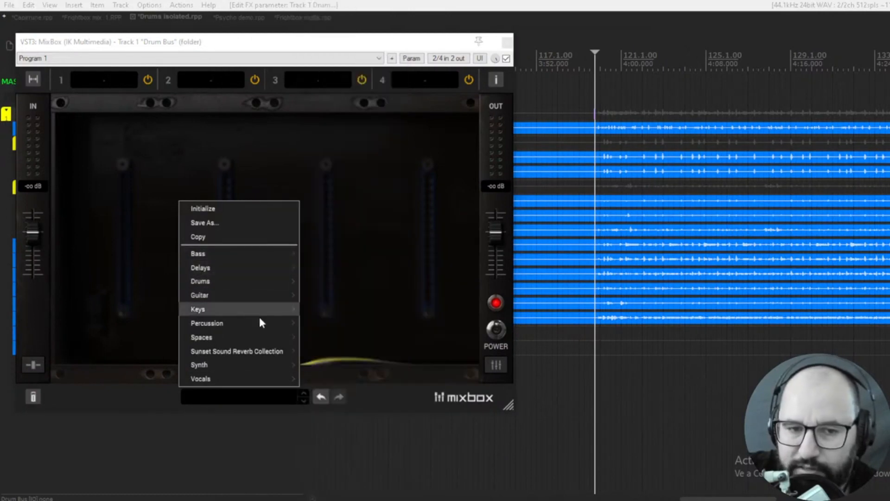
mouse_move(259, 320)
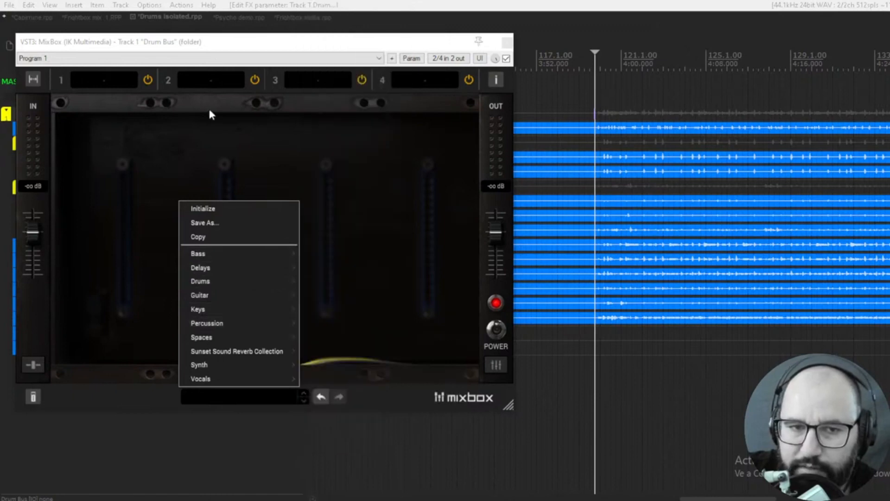
click(210, 47)
drag(337, 50, 367, 54)
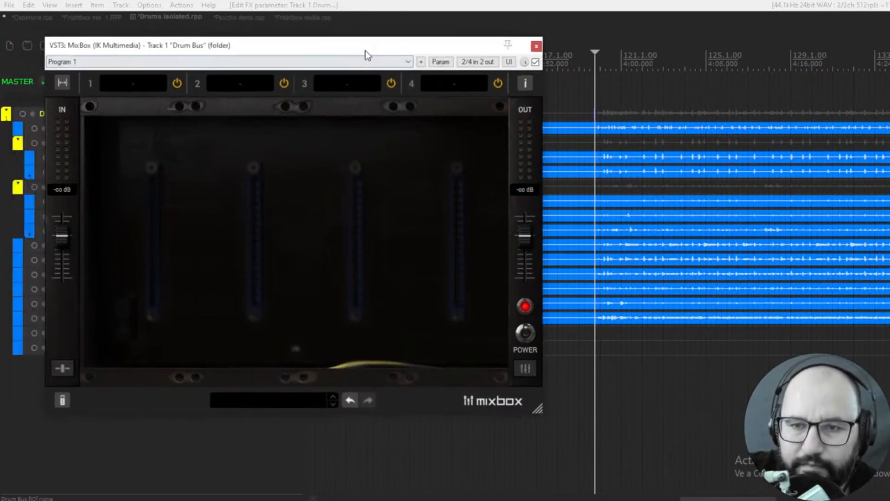
- Start playback of the drums and load the global preset Acoustic Glue Drum Bus from the Drums category
key(space)
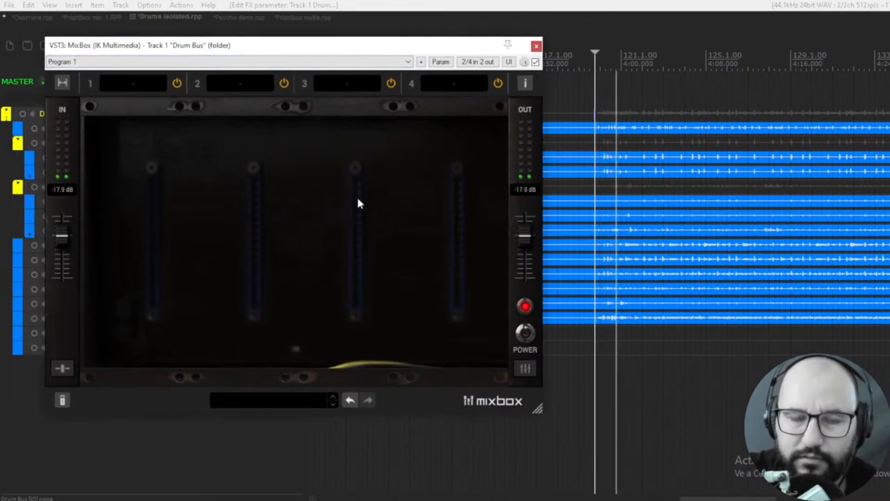
click(292, 402)
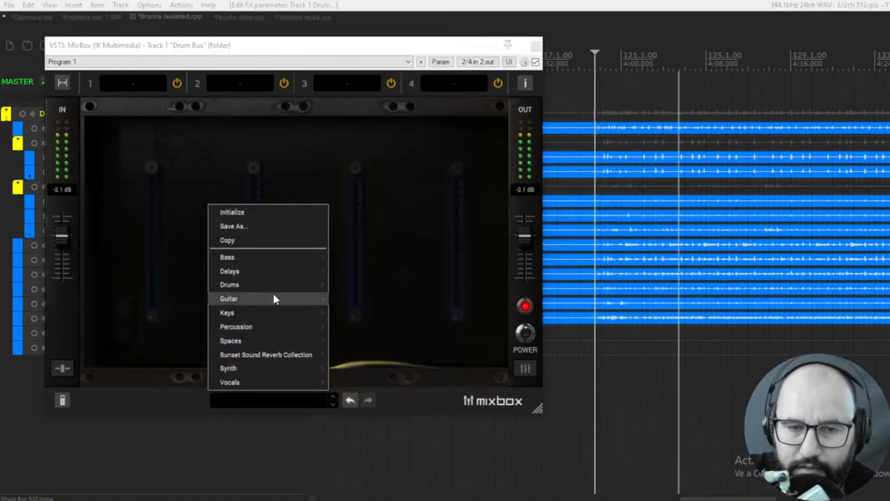
mouse_move(281, 284)
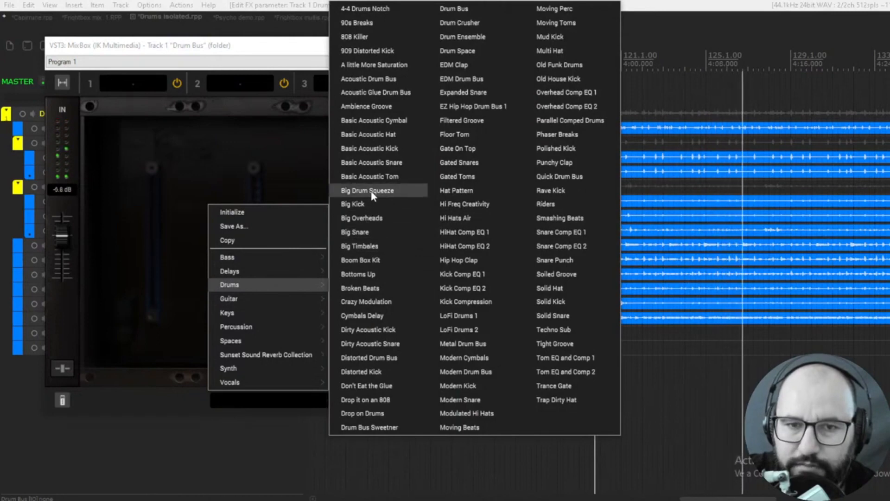
click(369, 92)
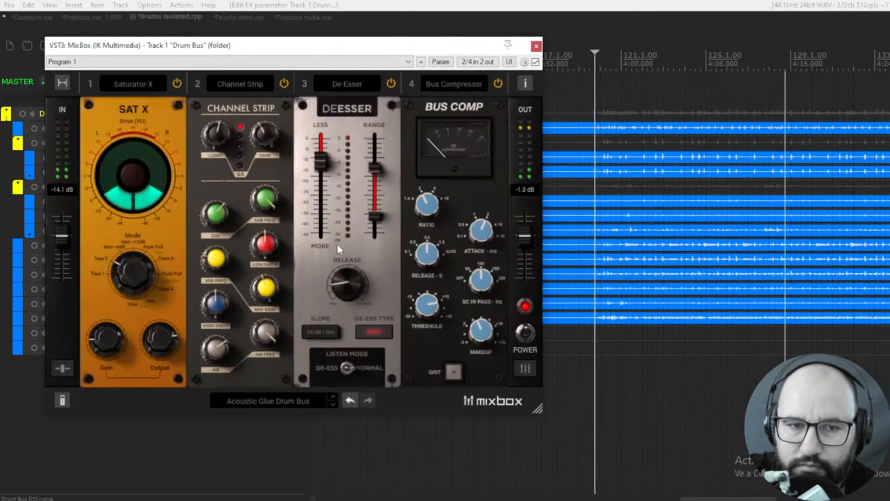
- Lower MixBox's output fader to -3 dB, comparing the processed drums with the bypassed signal during playback
mouse_move(524, 240)
drag(521, 235, 528, 236)
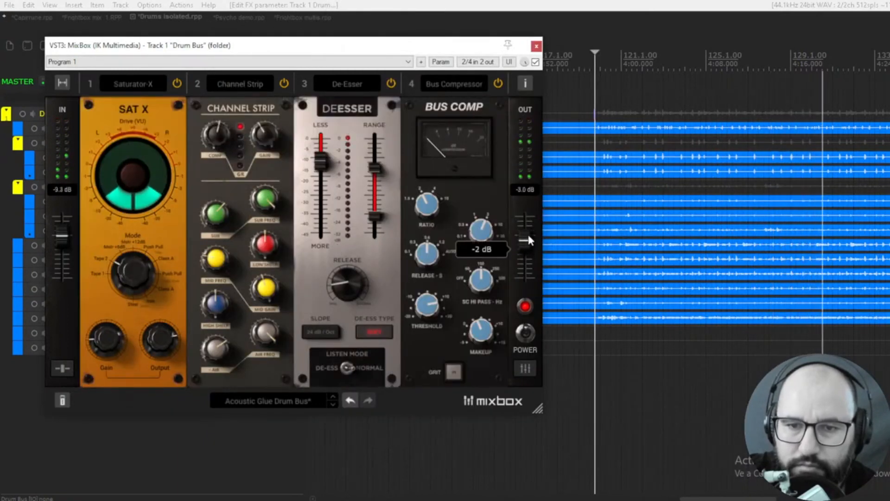
click(536, 62)
click(535, 62)
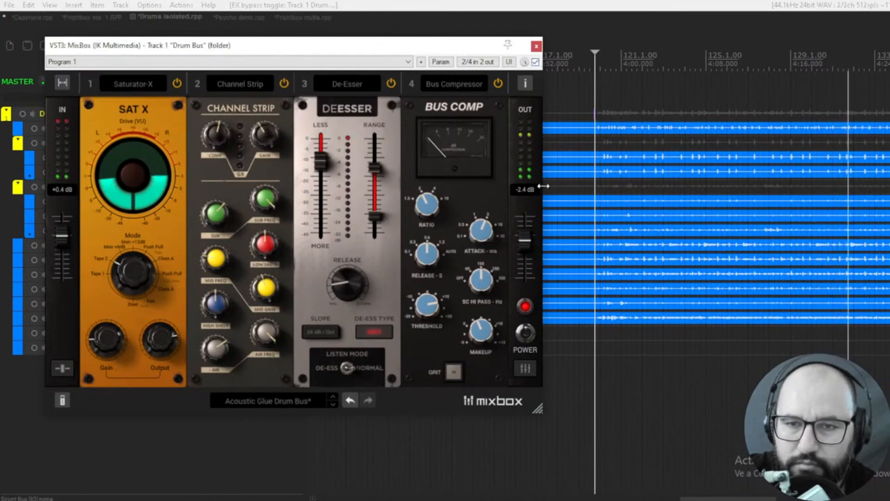
drag(527, 237, 529, 244)
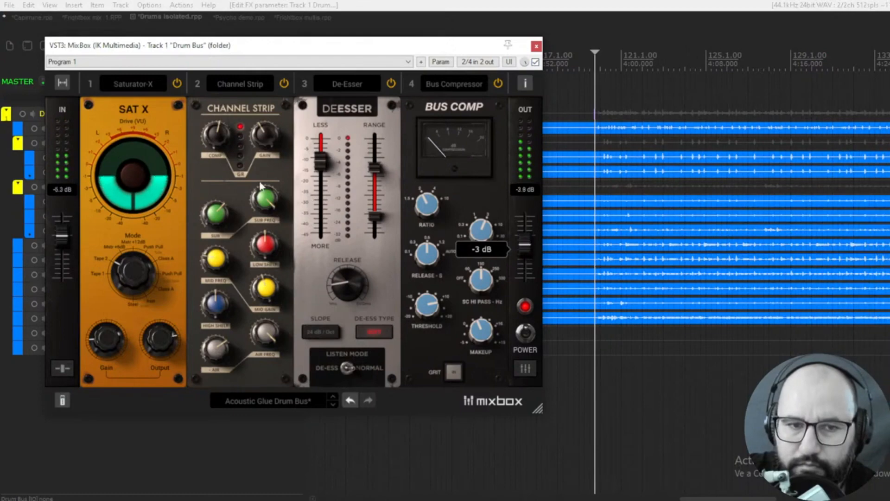
- Load the Drums preset Acoustic Drum Bus, level-match its output at -3 dB and compare it with the plugin bypassed
click(261, 401)
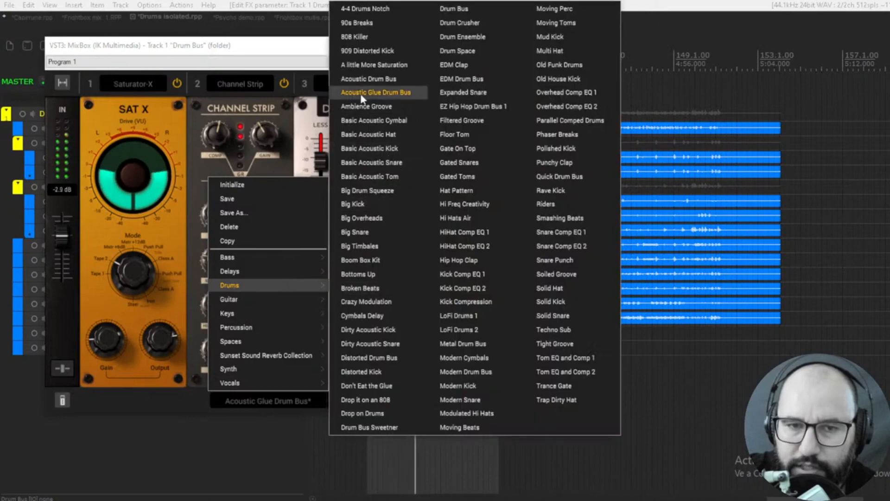
click(362, 80)
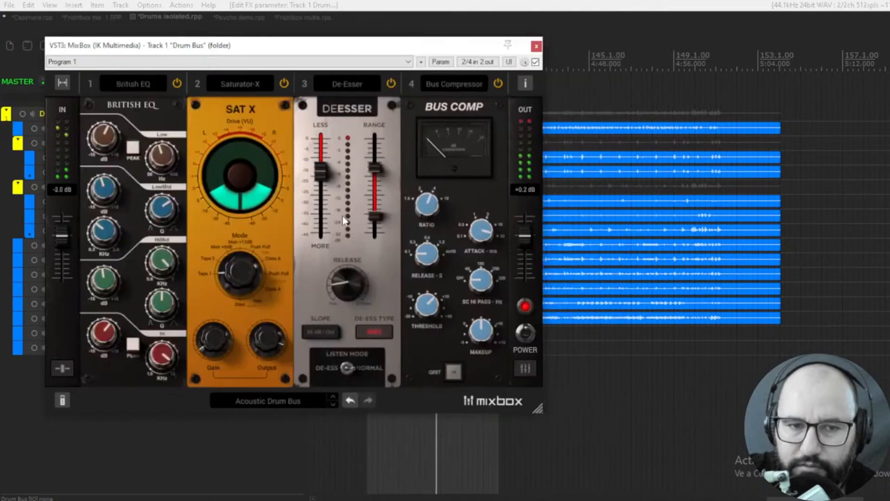
click(535, 62)
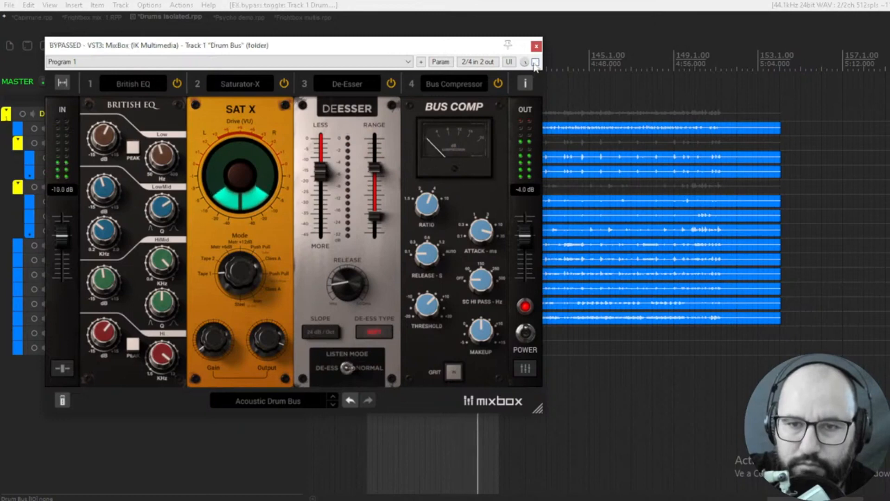
click(535, 62)
drag(525, 238, 526, 247)
click(535, 62)
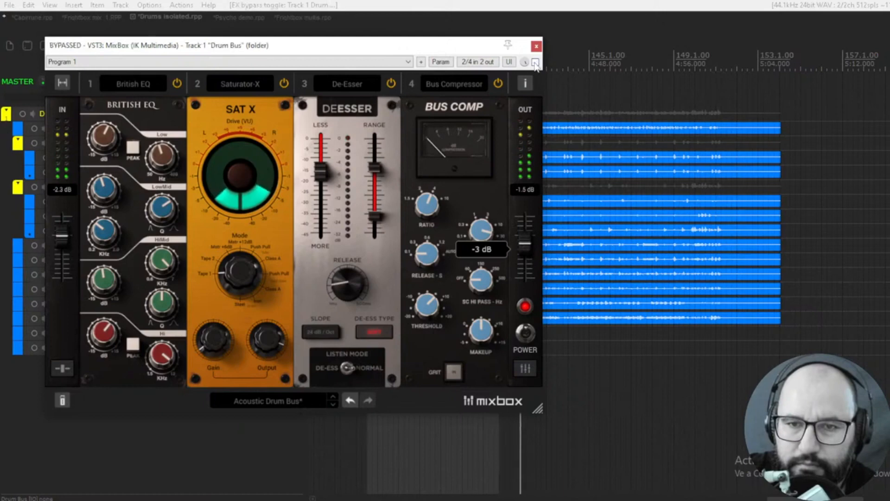
click(535, 62)
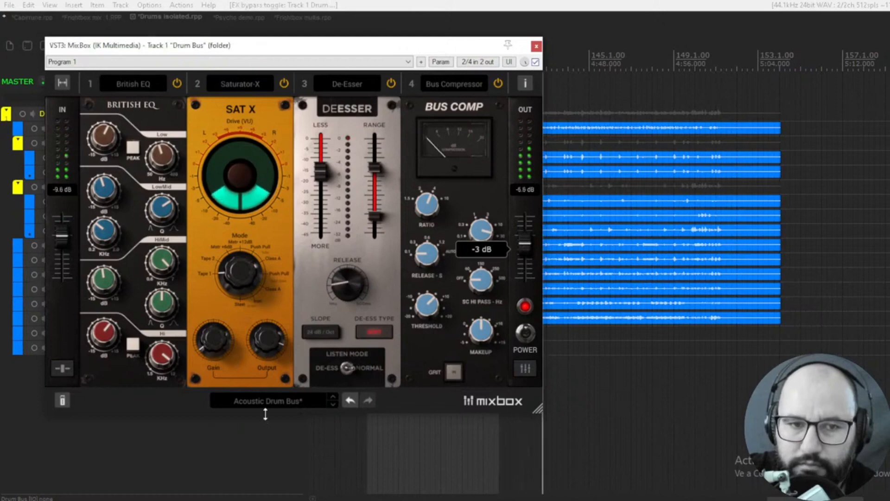
- Load the Drums preset A little More Saturation, lower its output to -6 dB and compare it with the plugin bypassed
click(259, 397)
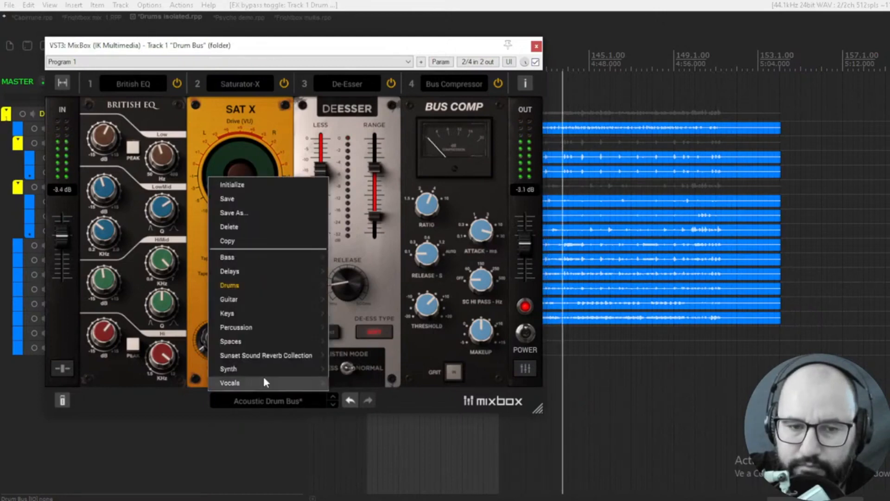
mouse_move(263, 285)
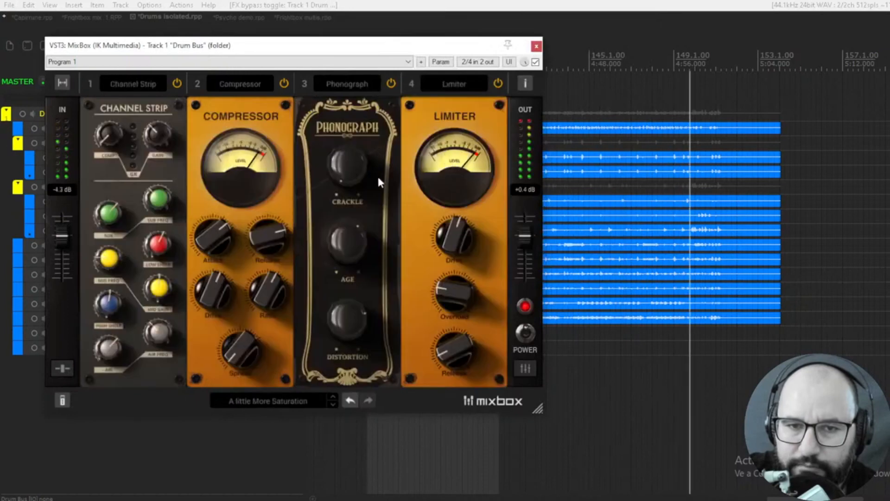
mouse_move(527, 237)
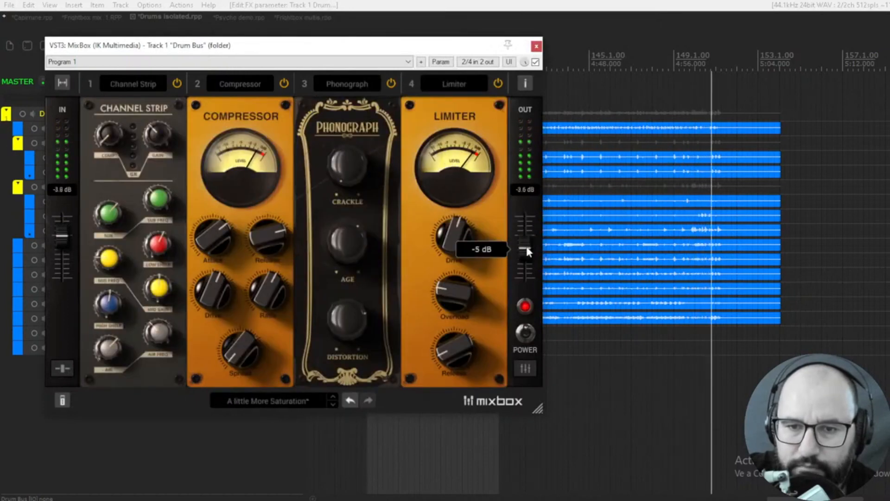
scroll(527, 250, down, 1)
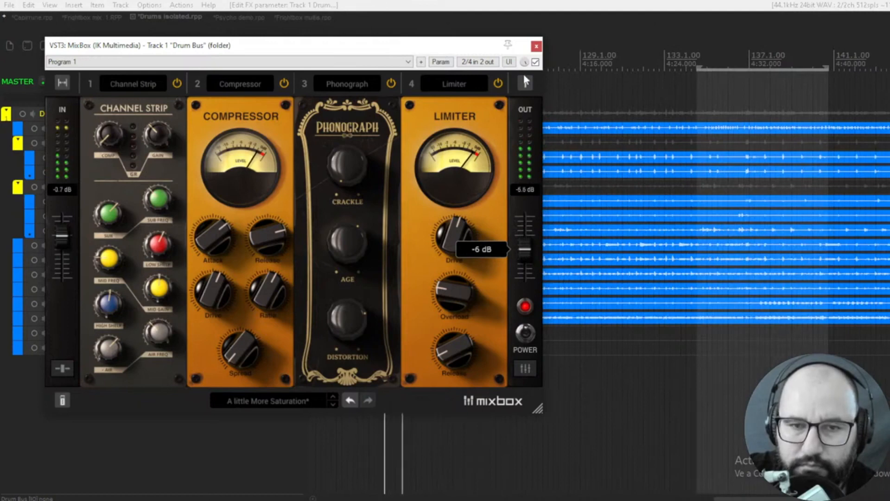
click(535, 62)
click(535, 63)
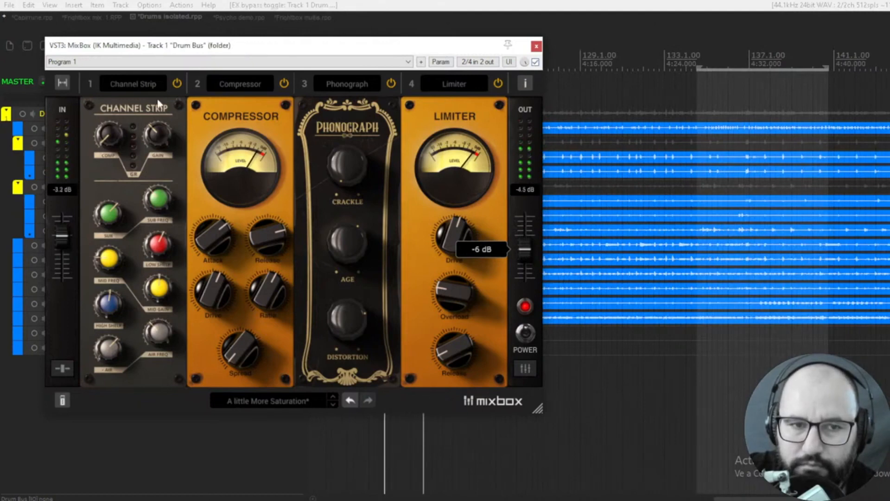
- Load the Drums preset Big Drum Squeeze, lower its output to -8 dB and compare it with the plugin bypassed
click(279, 399)
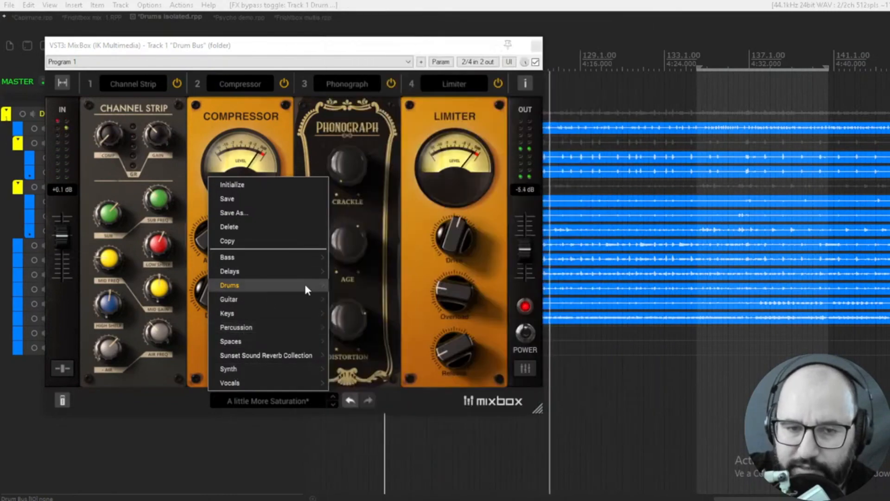
mouse_move(308, 284)
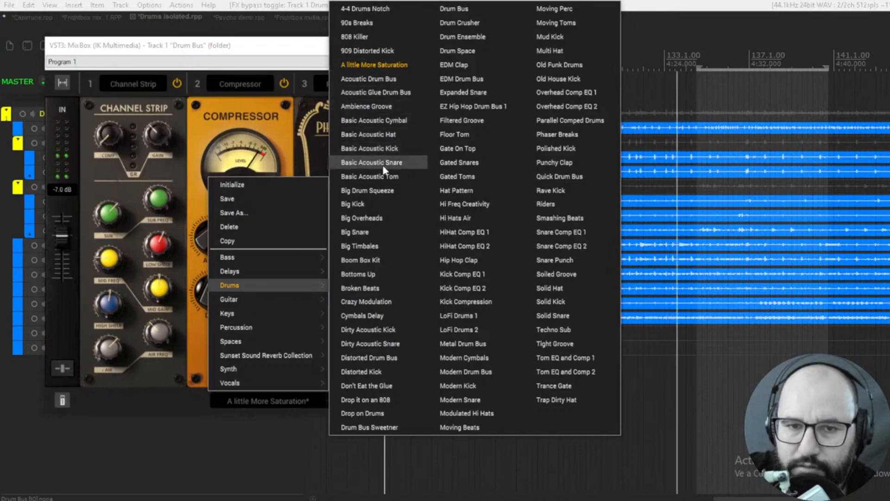
click(374, 190)
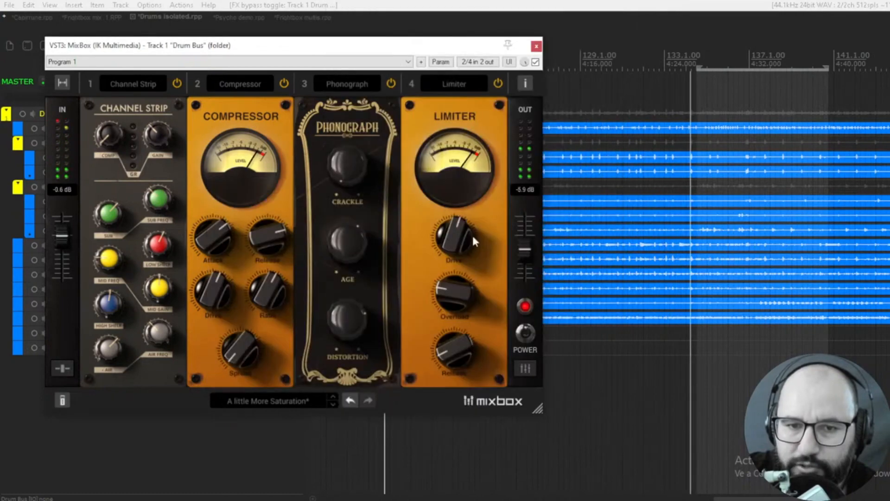
drag(472, 233, 527, 256)
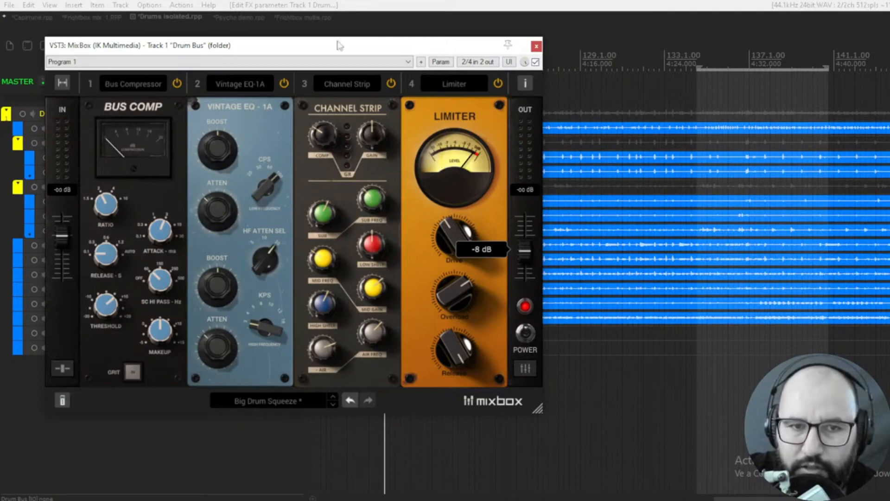
click(535, 62)
- Switch to the Psycho demo project and, in Track 7's MixBox, enable the American Vintage amp and set its gain to 7.0
click(242, 17)
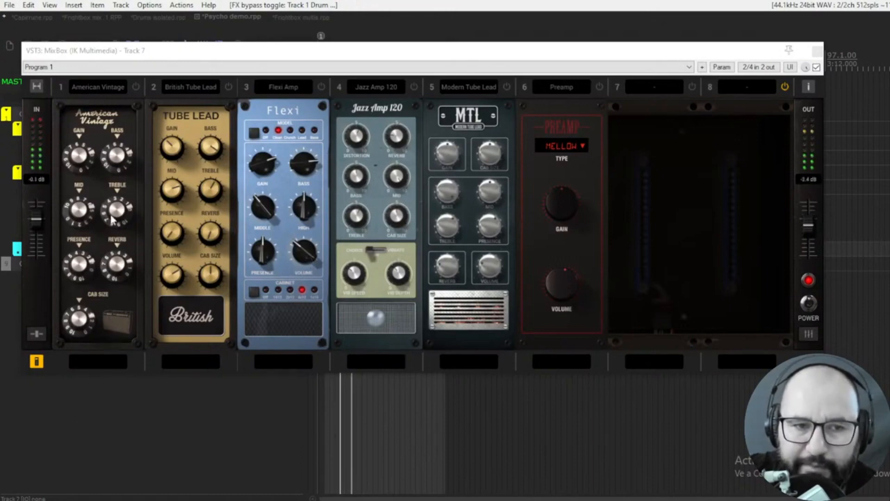
click(136, 87)
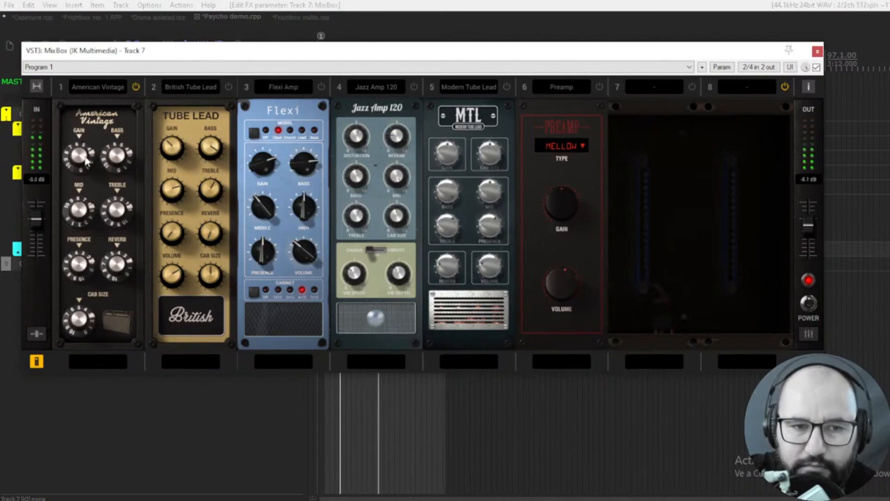
drag(79, 155, 84, 135)
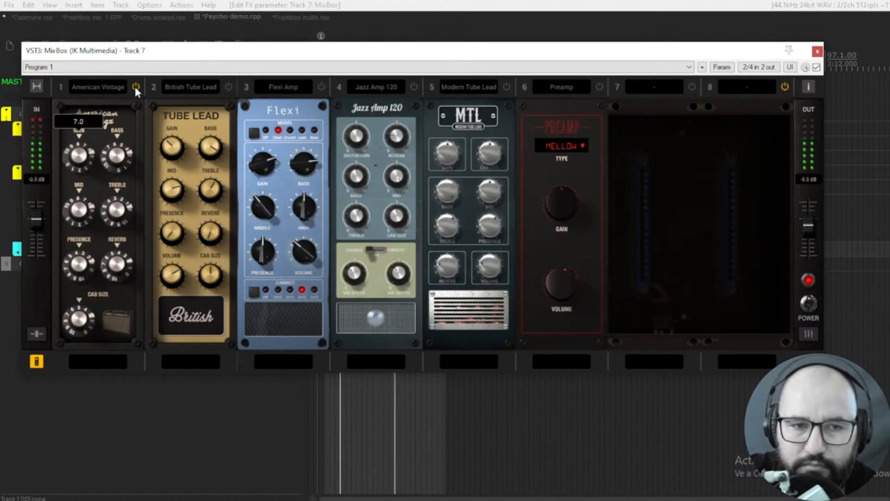
- Enable the British Tube Lead amp in place of American Vintage and adjust its gain, treble, presence and cabinet size
click(229, 86)
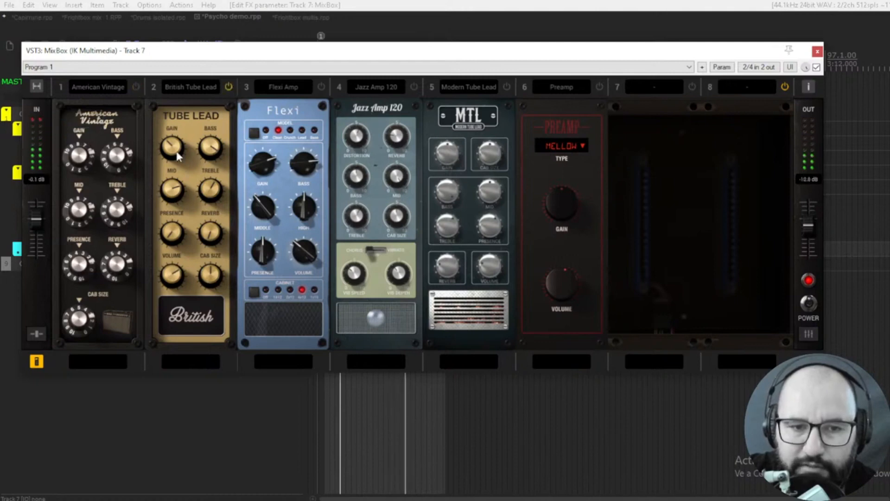
drag(179, 156, 176, 120)
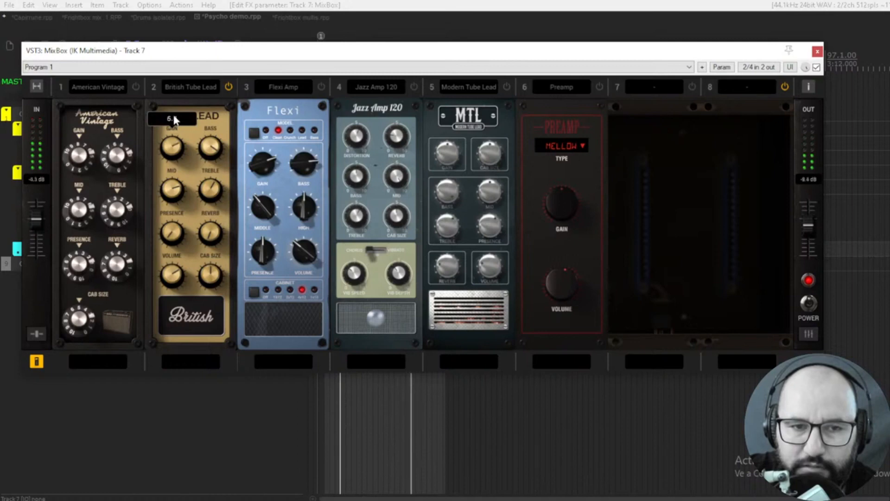
mouse_move(208, 181)
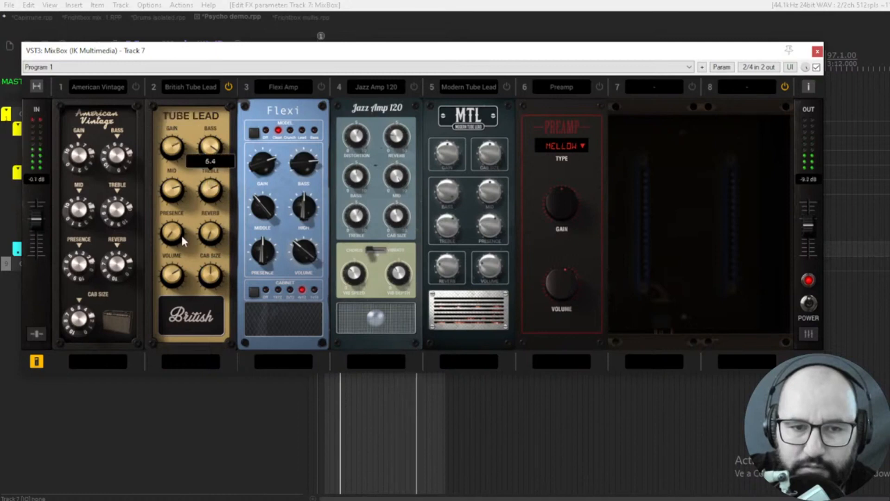
mouse_move(206, 214)
drag(173, 234, 172, 206)
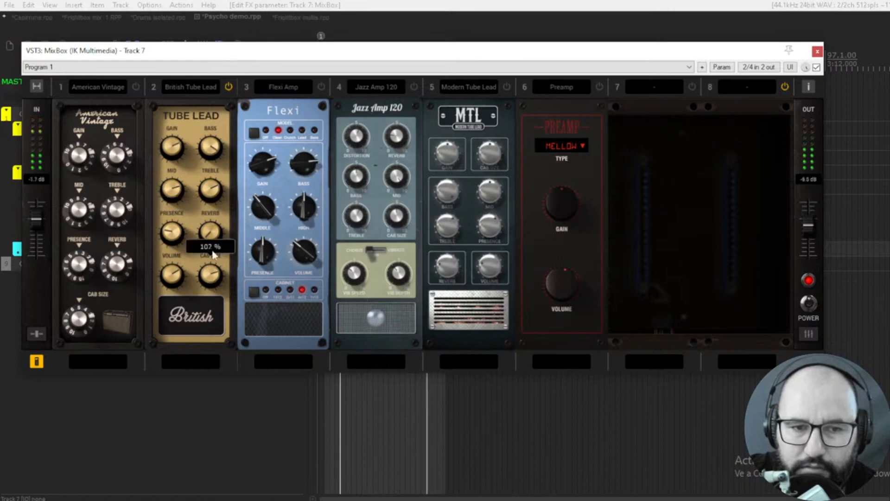
drag(209, 276, 208, 288)
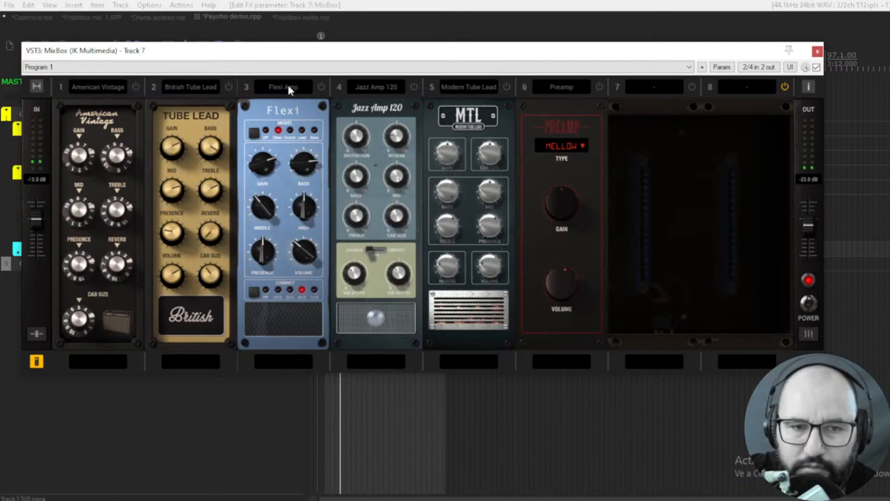
- Enable the Flexi Amp, select its Crunch model, adjust the tone knobs and choose the first cabinet type after Off
click(321, 87)
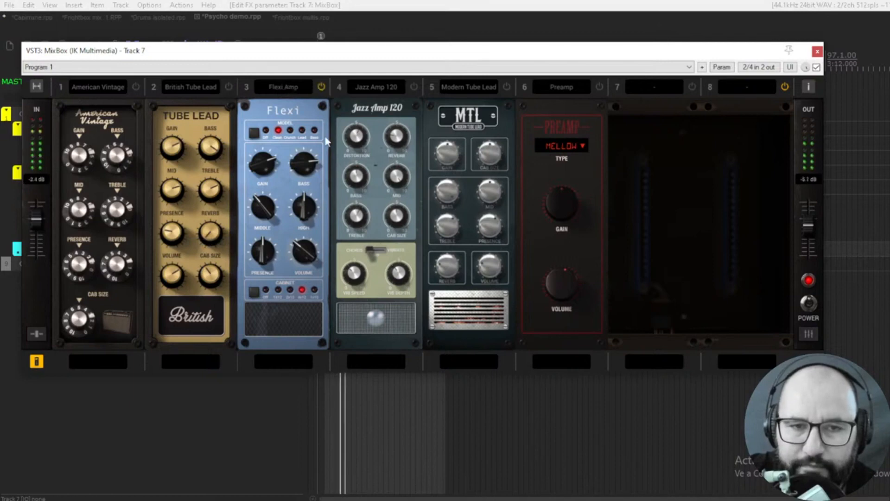
click(254, 135)
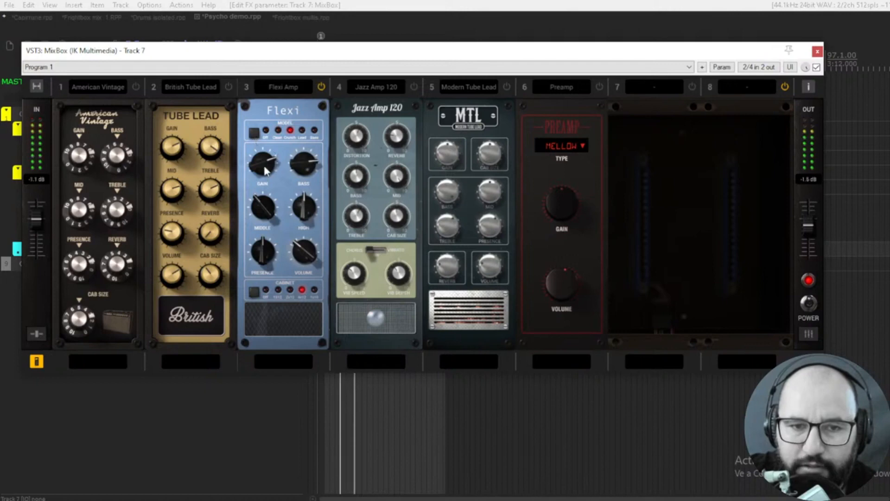
drag(264, 165, 302, 206)
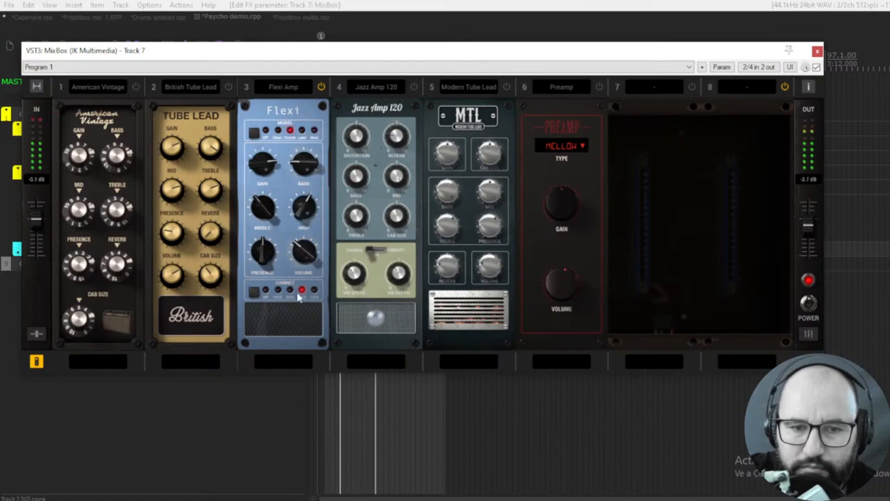
click(252, 295)
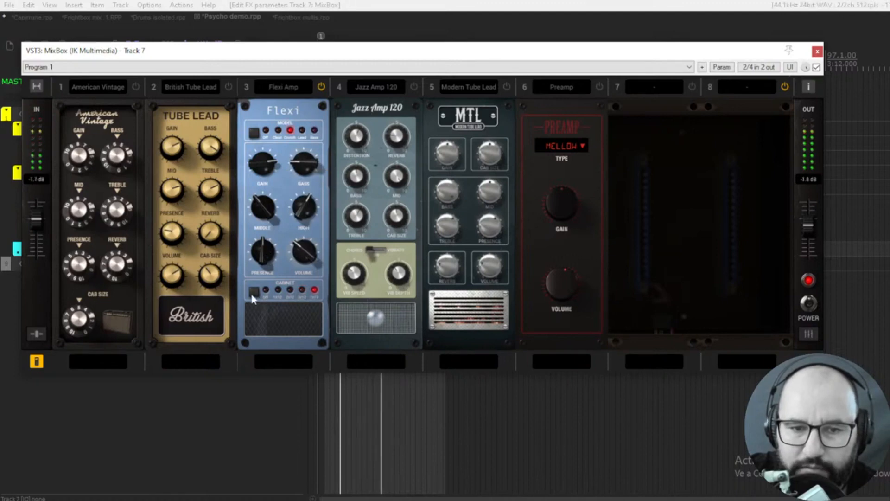
click(278, 289)
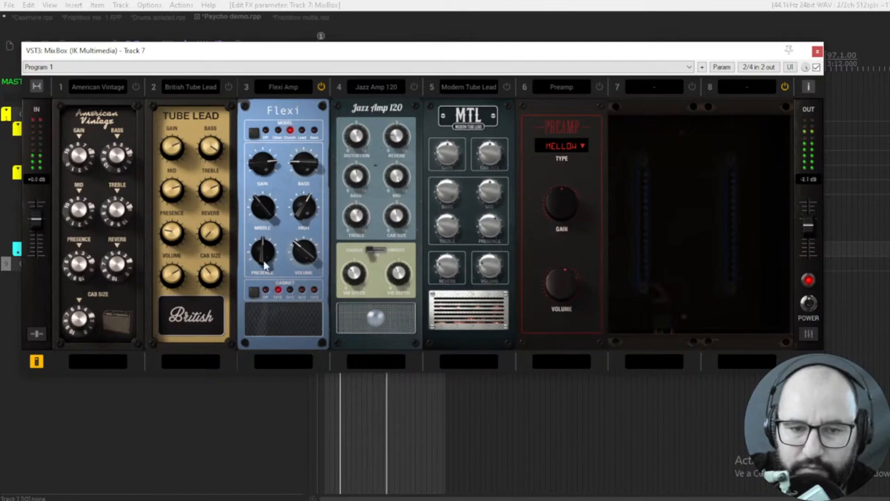
- Switch the Flexi Amp to the Lead model, reduce the bass, set the volume to 4.9 and try other cabinets
click(254, 133)
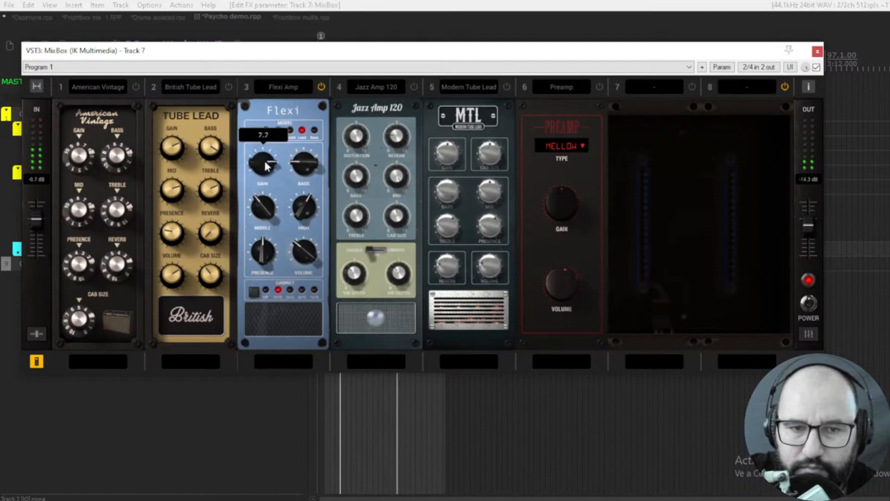
drag(310, 170, 309, 195)
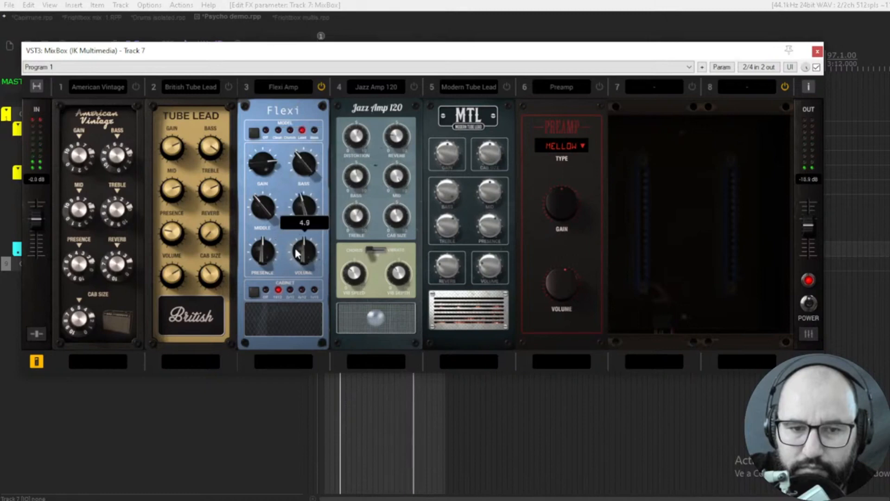
click(254, 292)
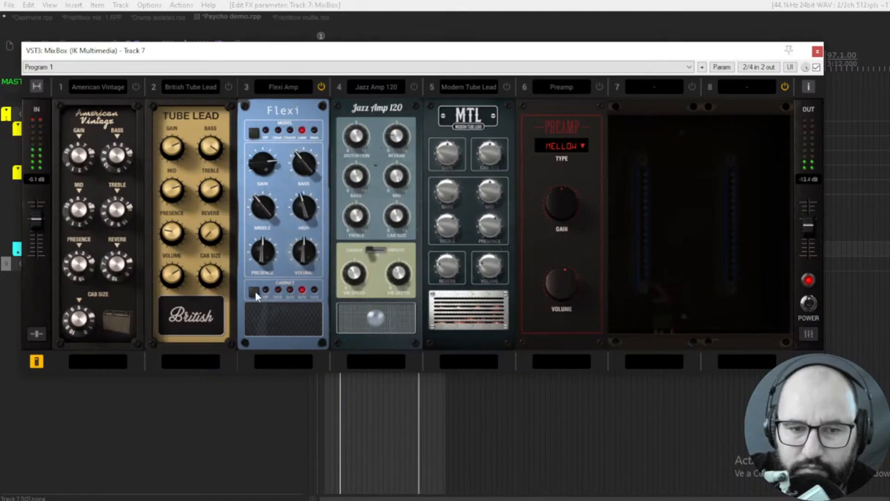
click(254, 292)
- Enable the Jazz Amp 120 in place of the Flexi Amp, adjust its distortion and try the chorus/vibrato switch positions
click(321, 87)
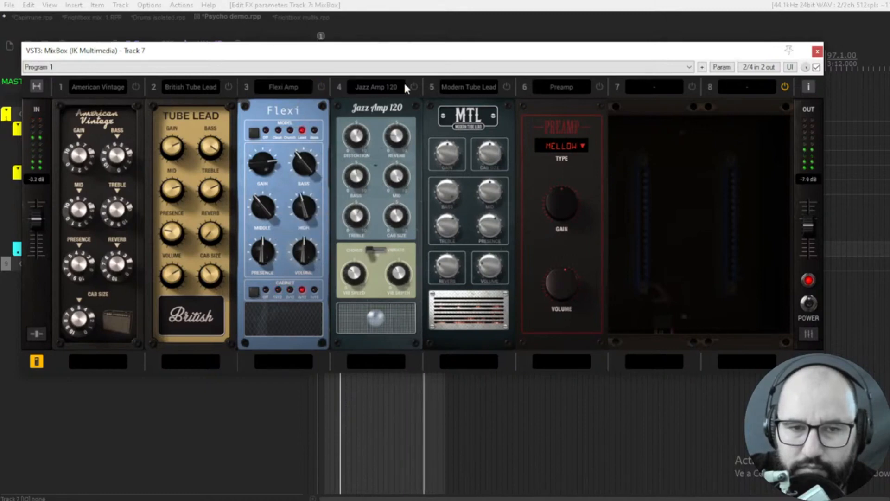
click(414, 86)
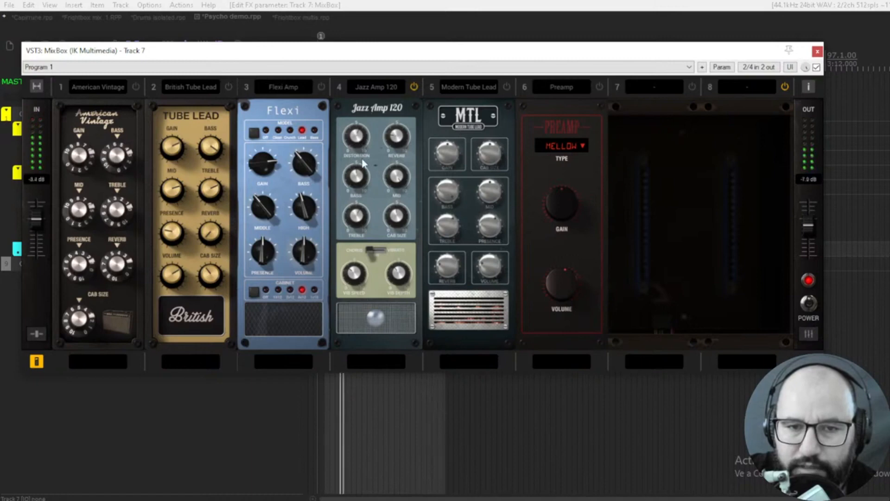
mouse_move(360, 139)
mouse_down()
mouse_move(361, 121)
mouse_move(360, 129)
mouse_up()
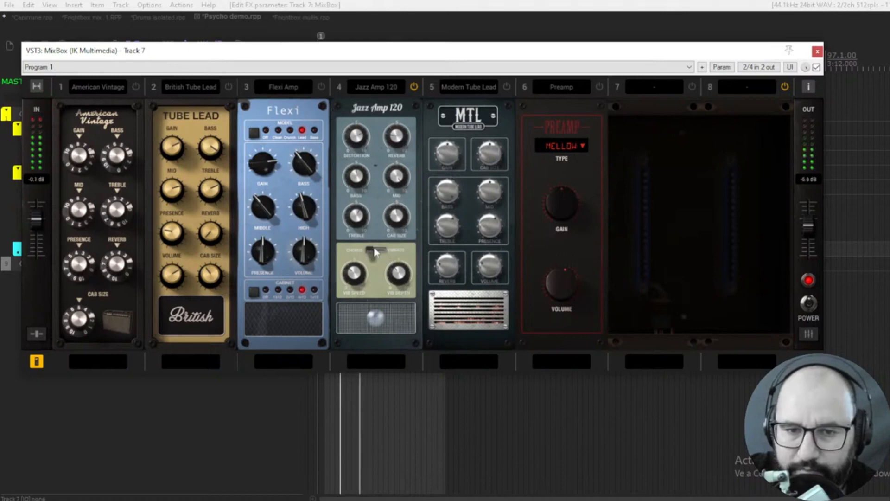
mouse_move(360, 270)
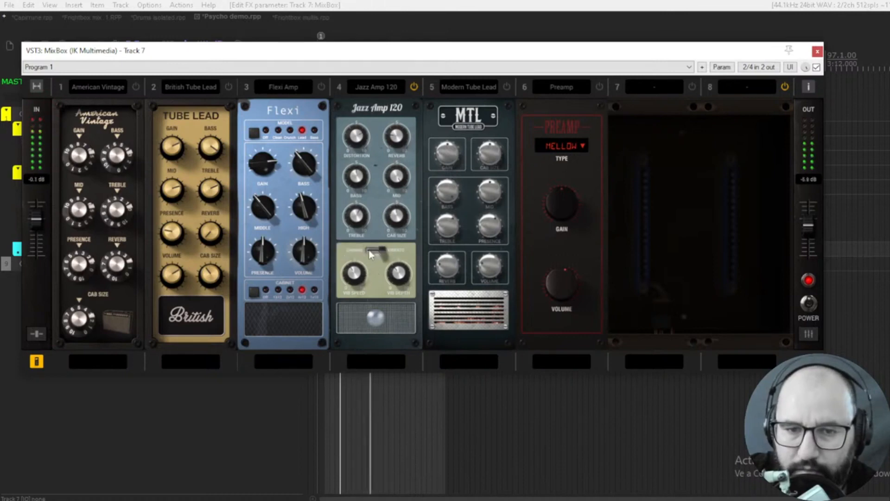
drag(375, 251, 383, 251)
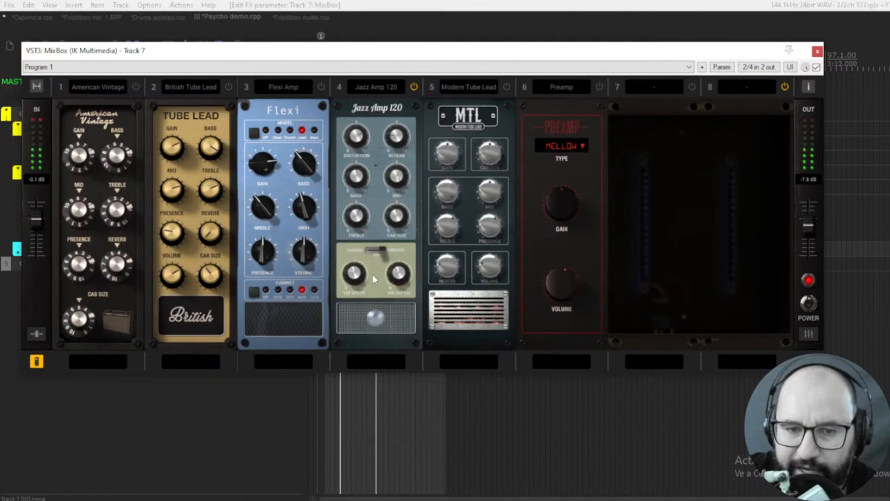
click(373, 251)
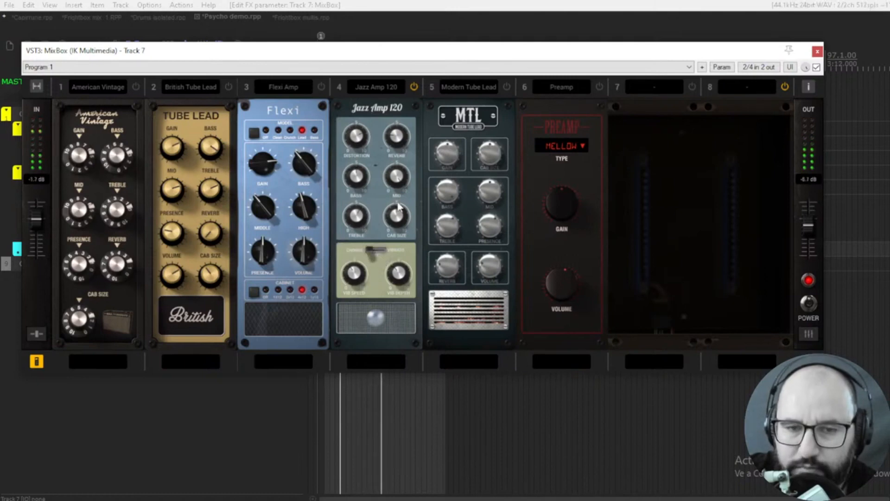
- Enable the Modern Tube Lead amp in place of the Jazz Amp 120, setting its gain to 6.9 and bass to 5.2
click(455, 87)
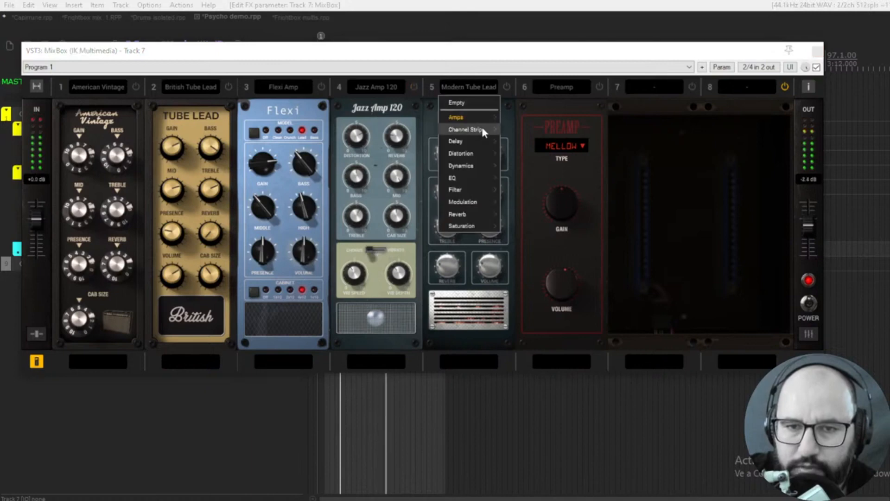
click(469, 89)
click(506, 86)
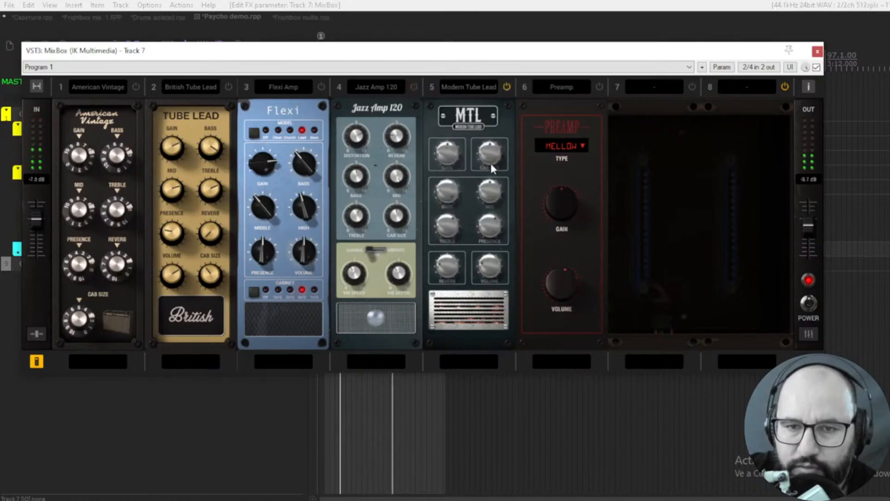
drag(447, 153, 447, 134)
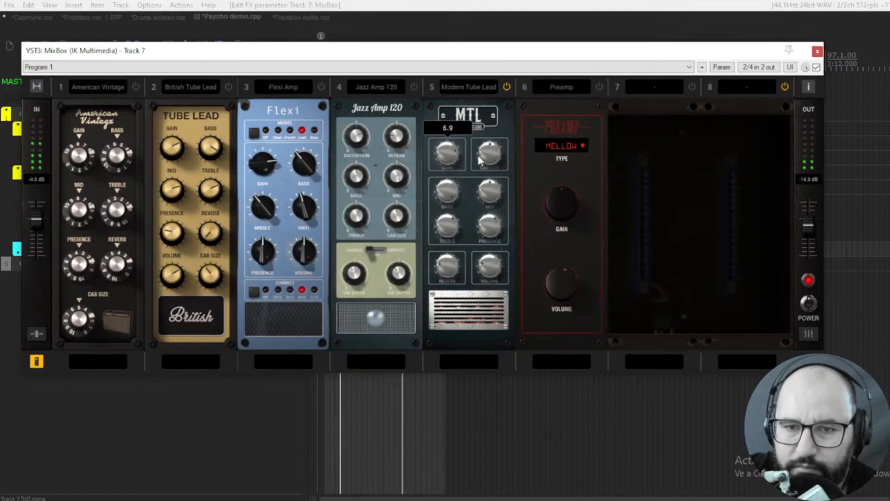
mouse_move(482, 158)
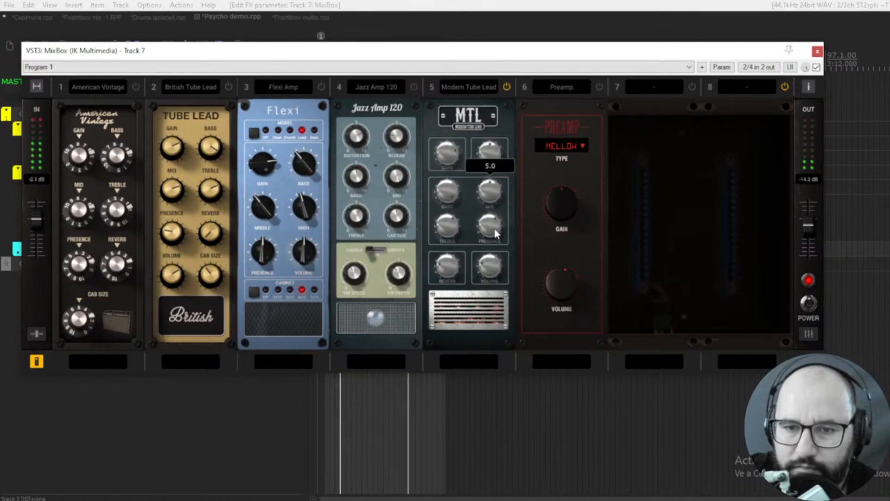
mouse_move(499, 227)
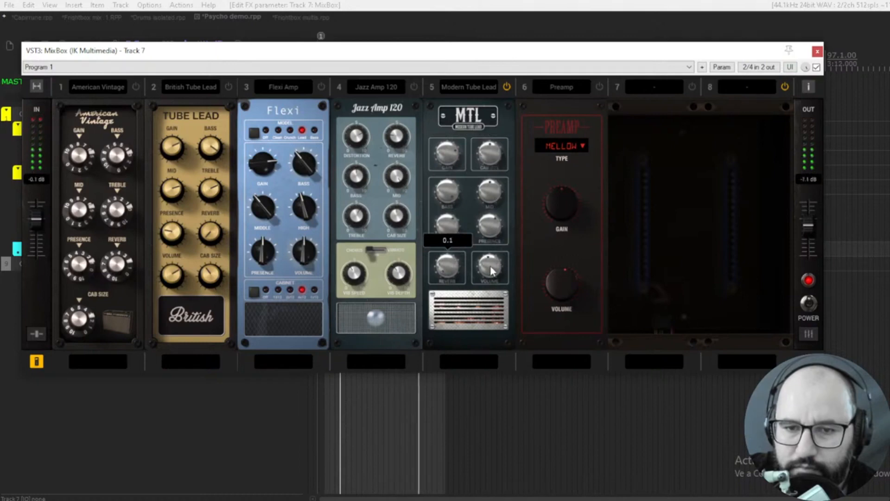
drag(444, 193, 439, 255)
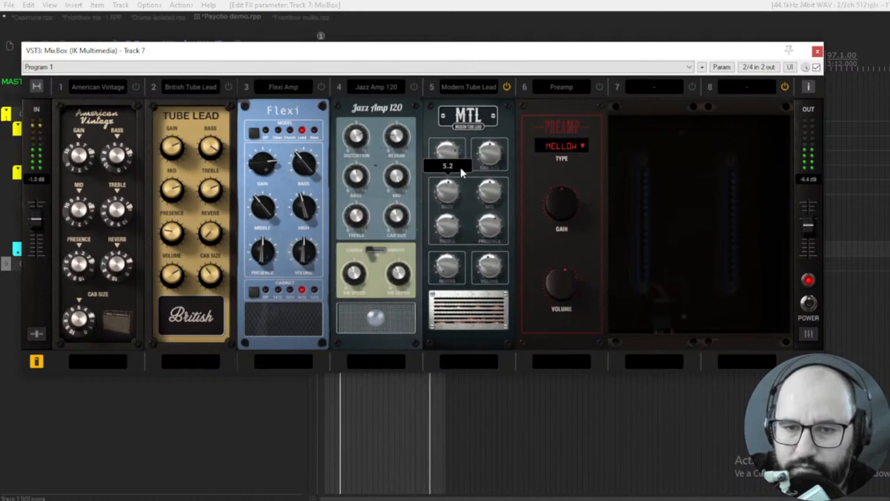
- Enable the Preamp, reorder it ahead of Modern Tube Lead into slot 5, and run both modules together
click(507, 87)
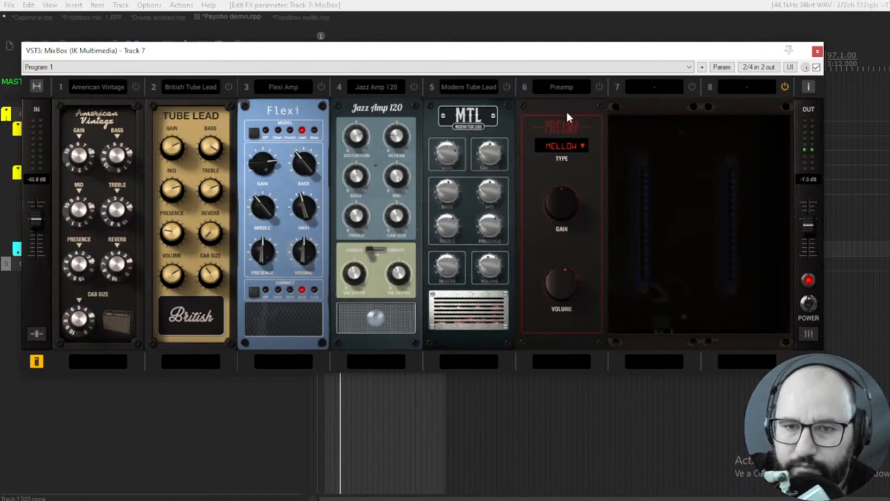
click(599, 87)
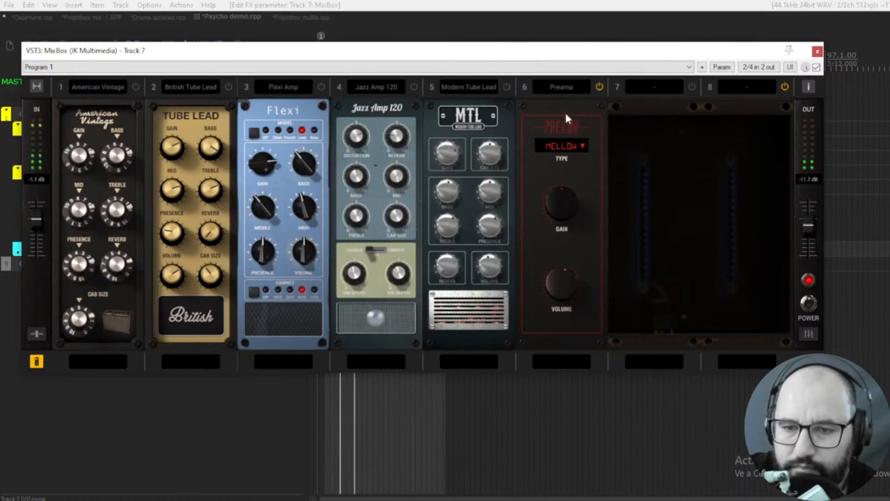
drag(567, 105, 482, 112)
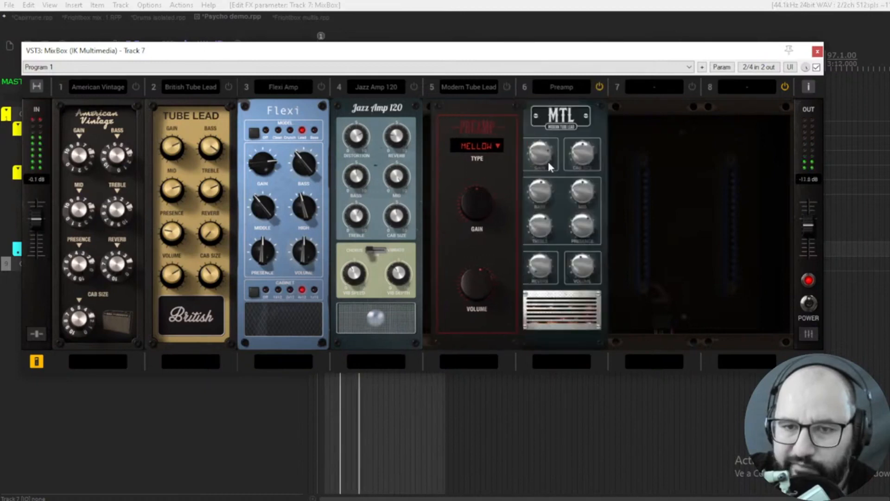
click(598, 87)
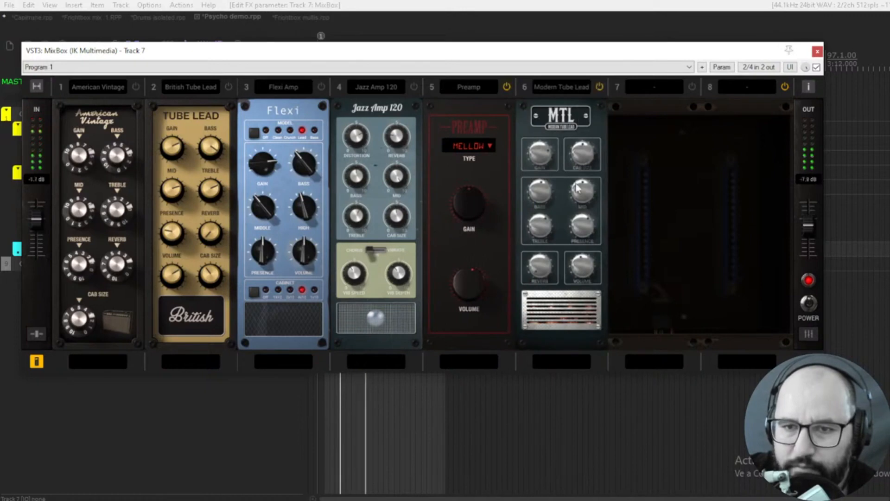
mouse_move(539, 160)
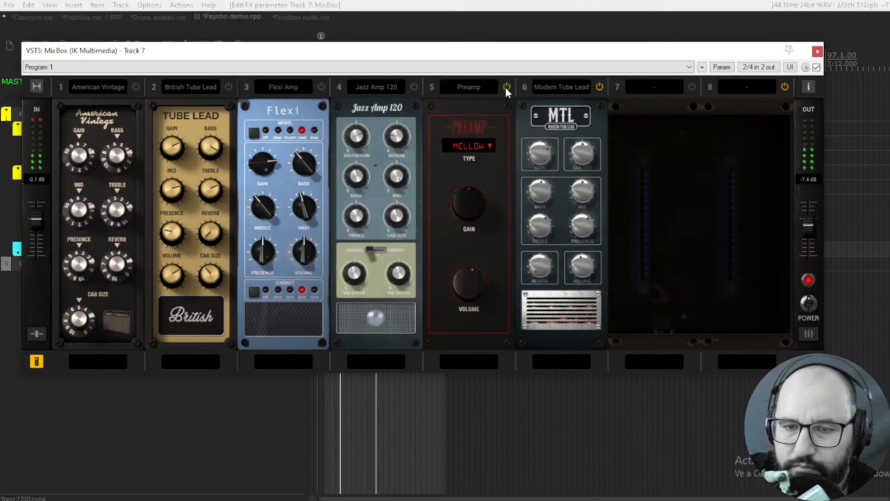
- Bypass MixBox on Track 7 and switch to the Frightbox multis project with its Master Track MixBox in view
click(817, 67)
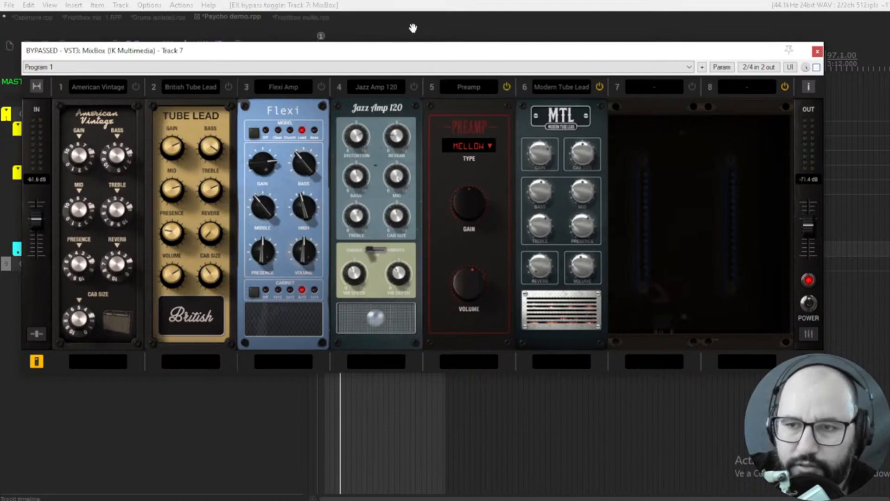
click(293, 16)
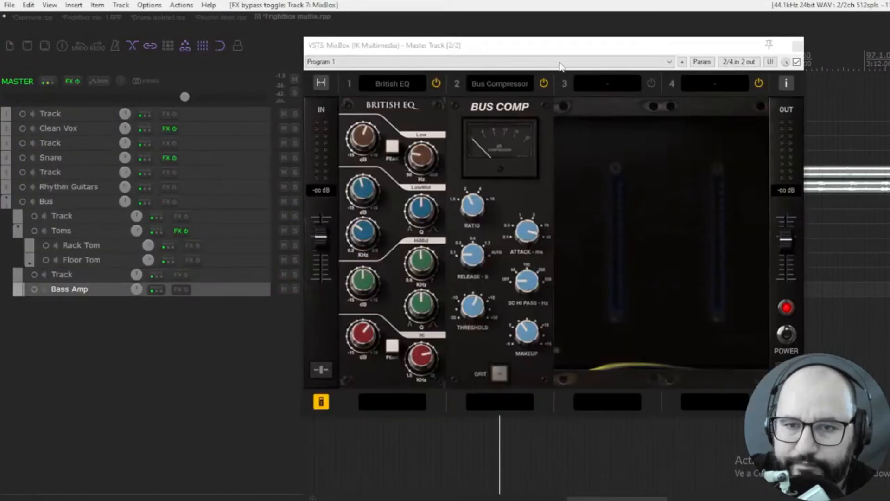
drag(553, 49, 545, 53)
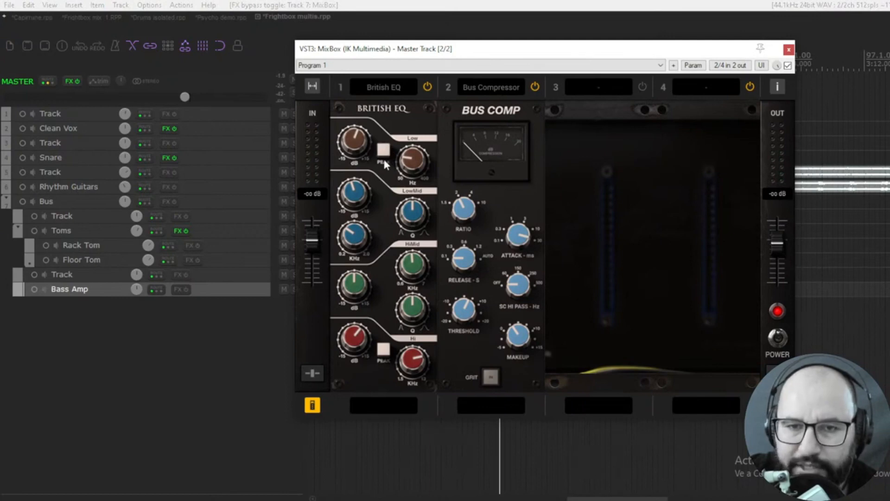
- Play the mix and compare the master bus with MixBox bypassed and active
click(787, 66)
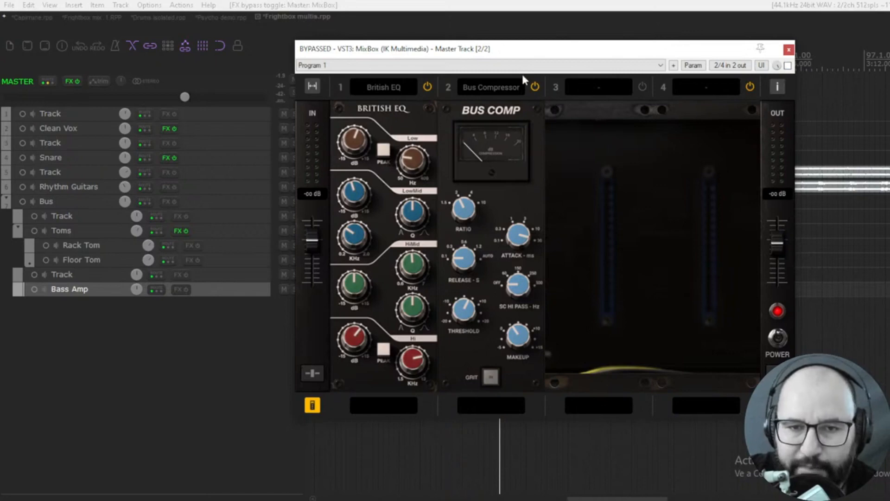
key(space)
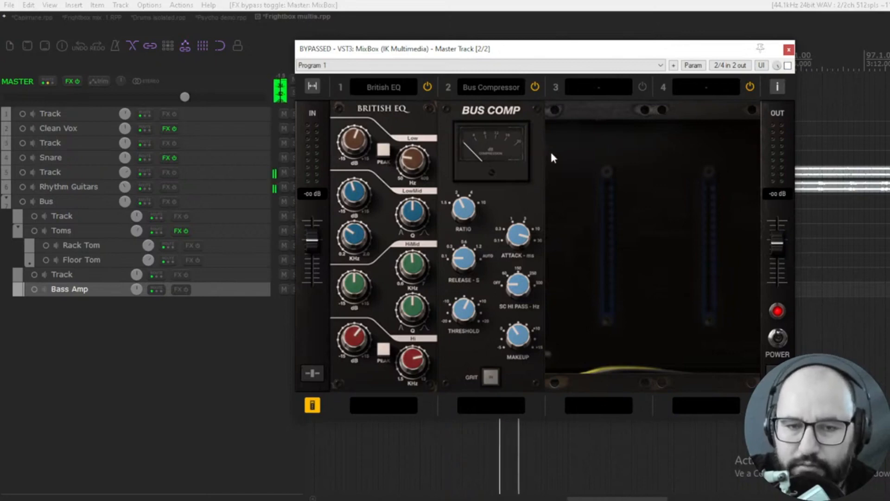
click(787, 66)
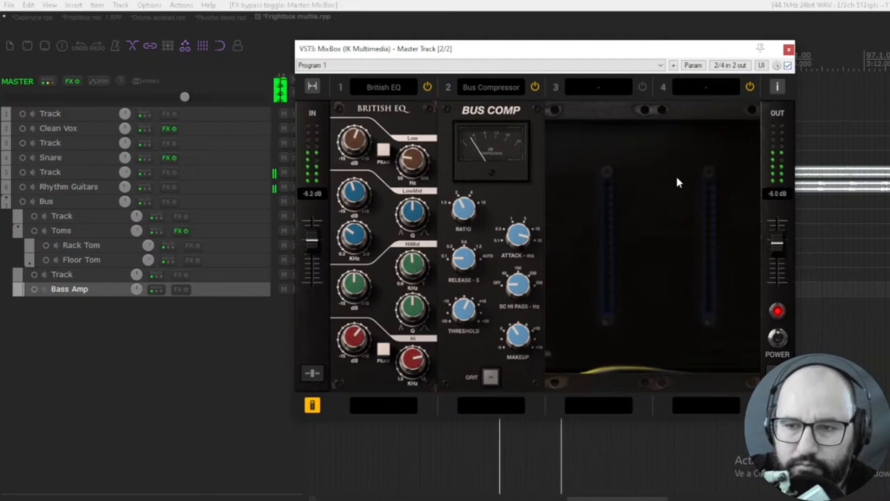
click(787, 65)
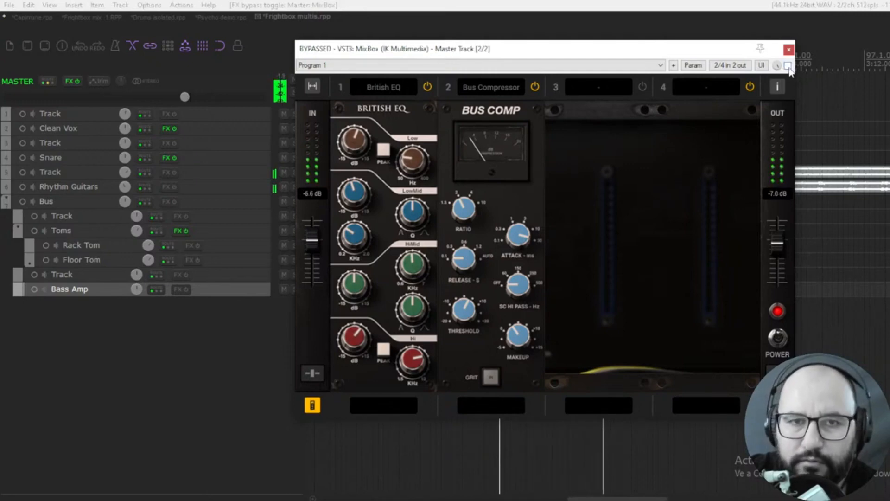
click(787, 65)
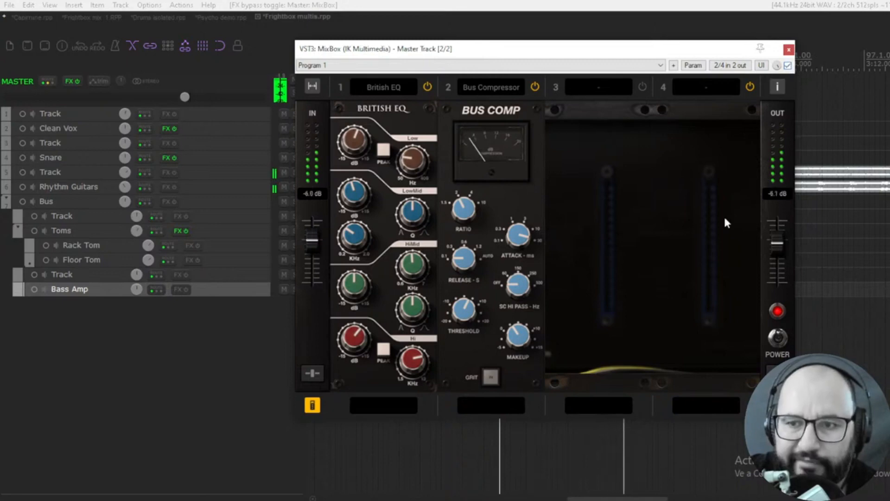
click(788, 66)
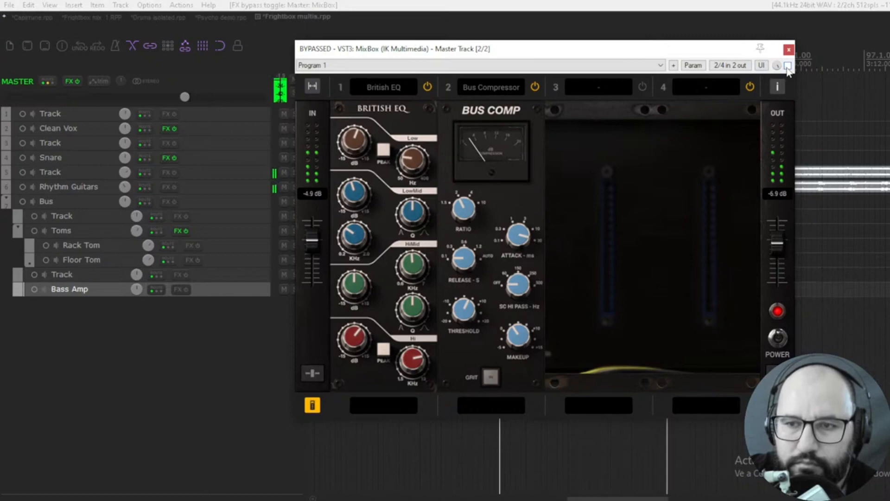
click(787, 65)
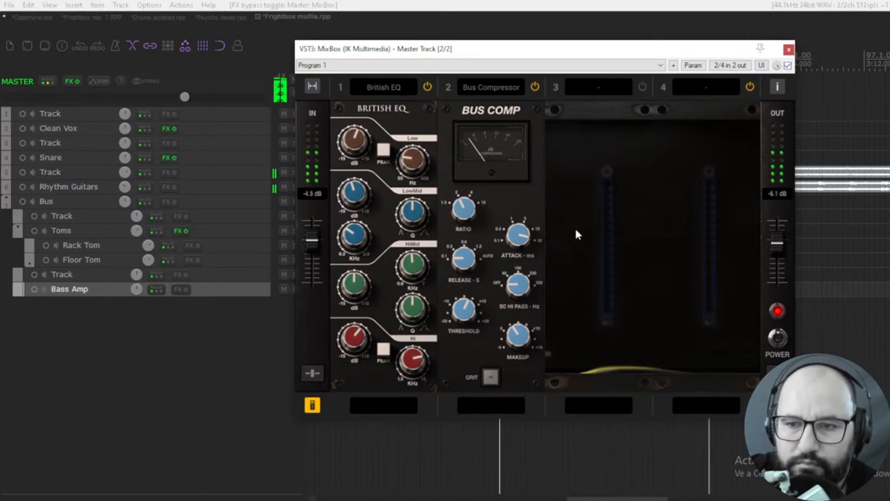
- Examine the British EQ's low, low-mid and high band gain and frequency settings on the master
click(357, 139)
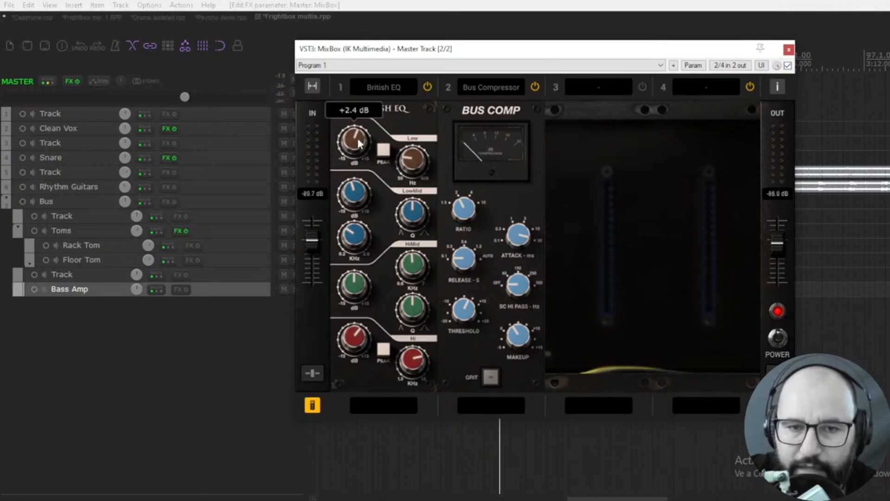
click(409, 157)
mouse_move(354, 140)
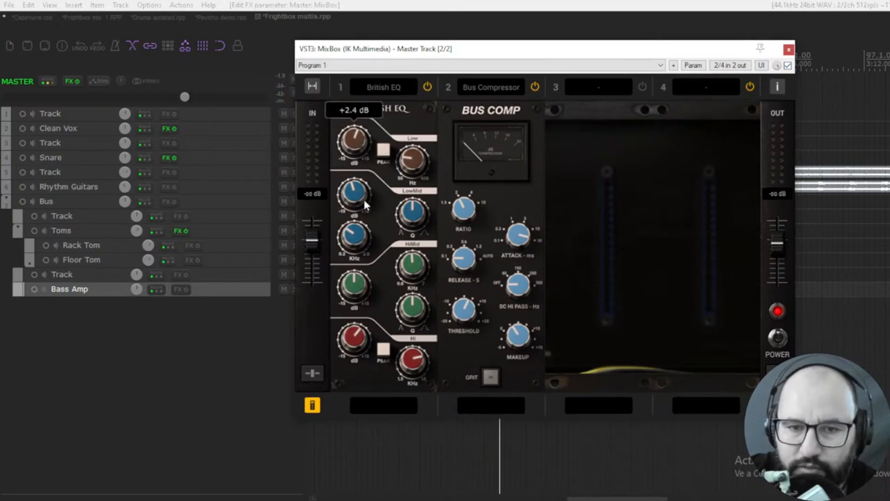
mouse_move(360, 198)
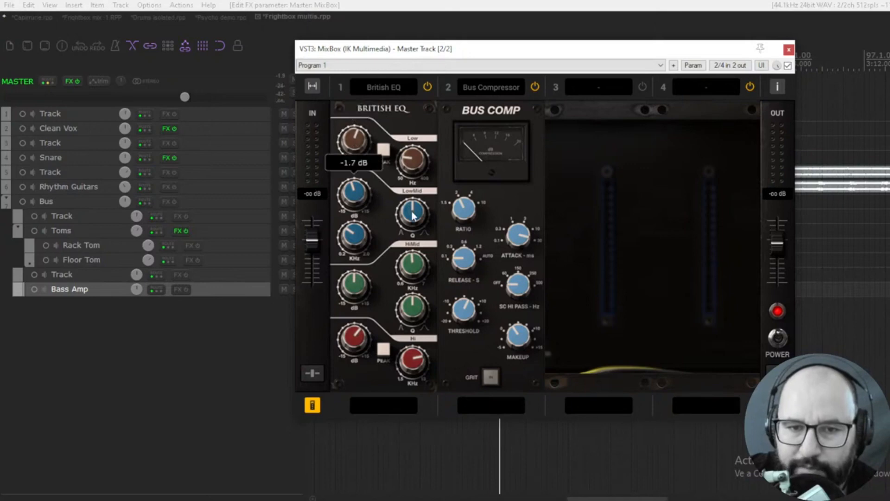
mouse_move(357, 239)
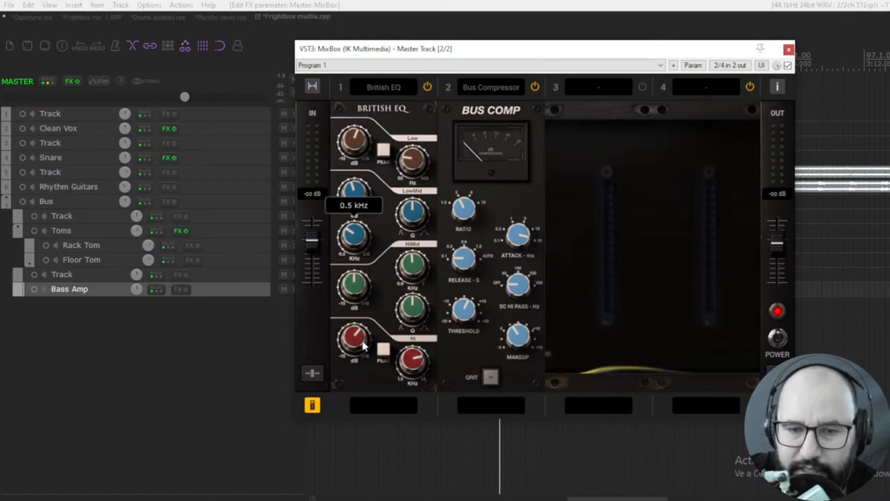
mouse_move(360, 338)
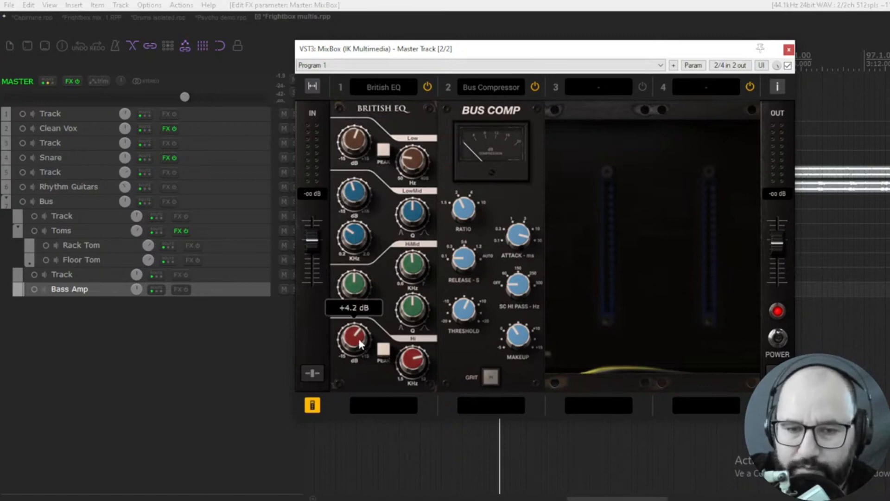
mouse_move(417, 359)
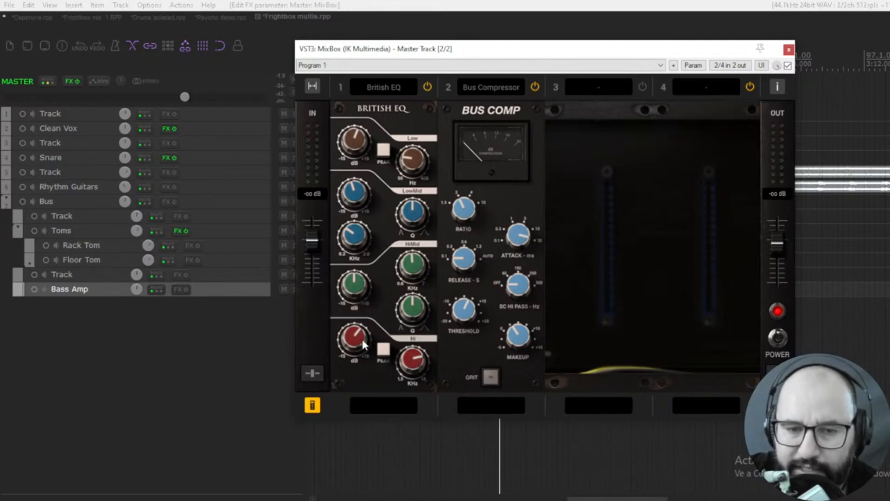
- Play the mix with the Bus Compressor switched off and toggle the British EQ to hear its effect alone
key(space)
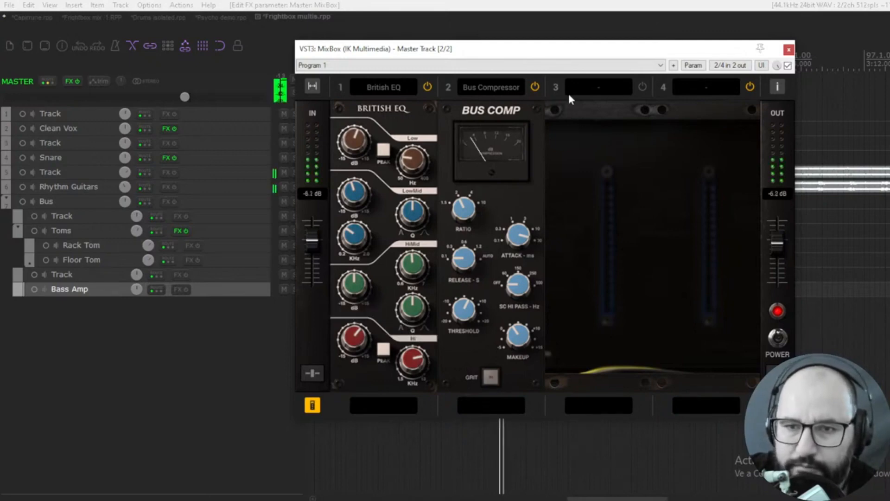
click(535, 86)
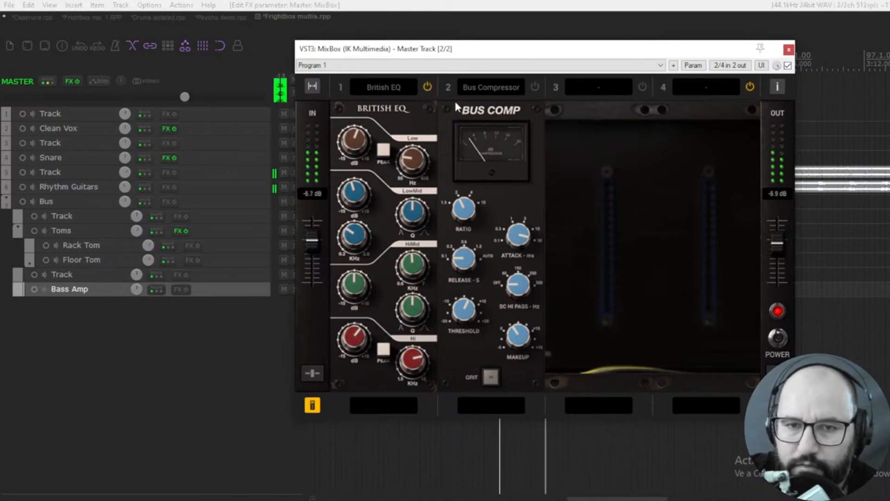
click(426, 87)
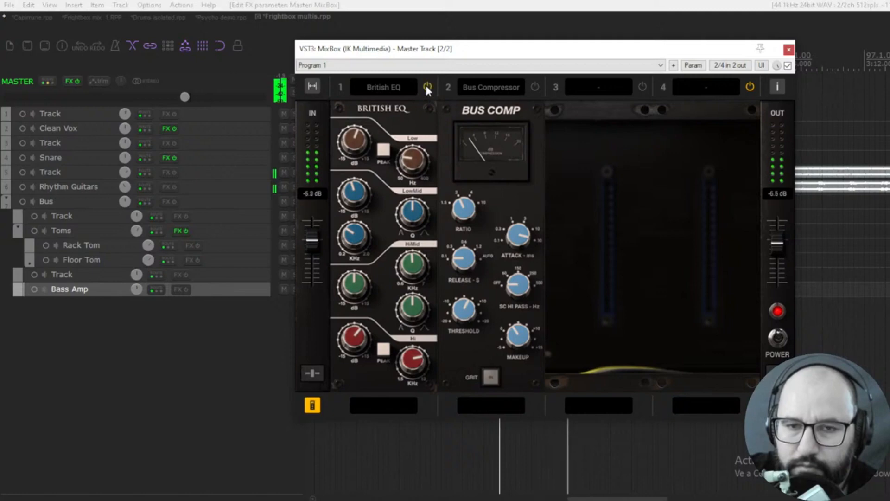
- Turn the Bus Compressor back on with the British EQ off, and examine its release and ratio settings during playback
key(space)
click(535, 87)
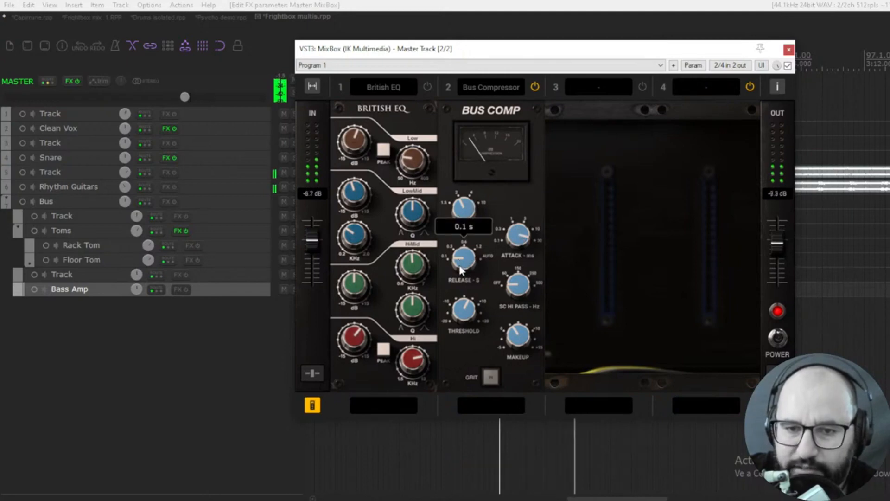
mouse_move(464, 215)
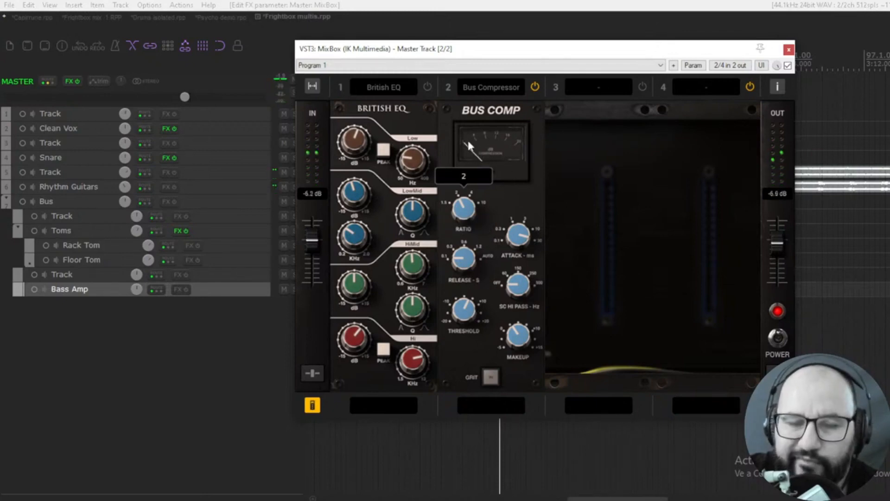
- Compare the playing mix with MixBox bypassed and with the Bus Compressor alone, and re-enable the British EQ to compare both modules against bypass
click(787, 65)
key(space)
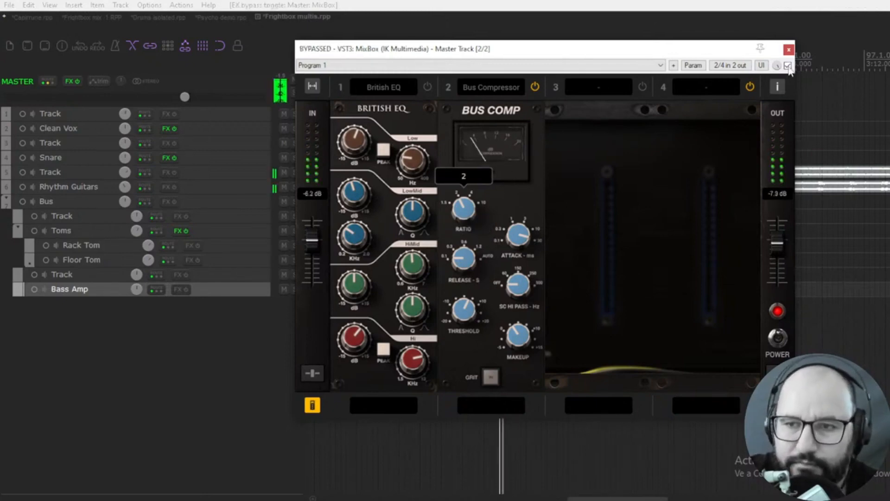
click(787, 66)
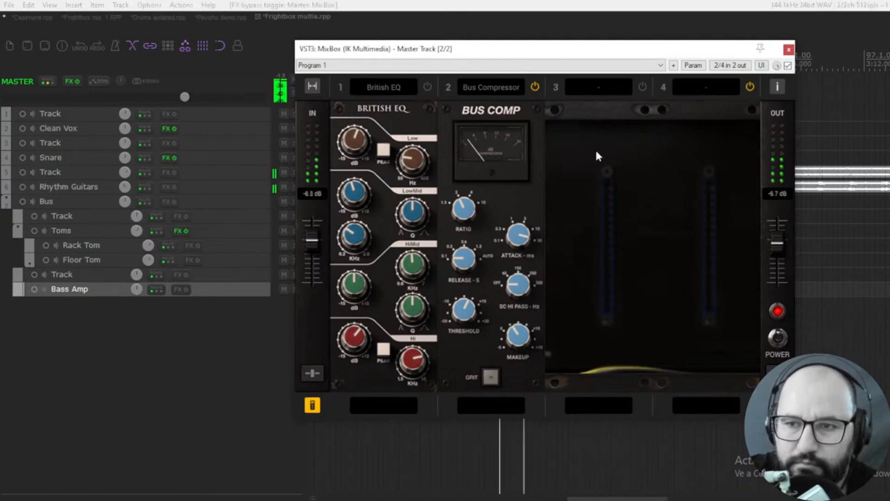
click(427, 86)
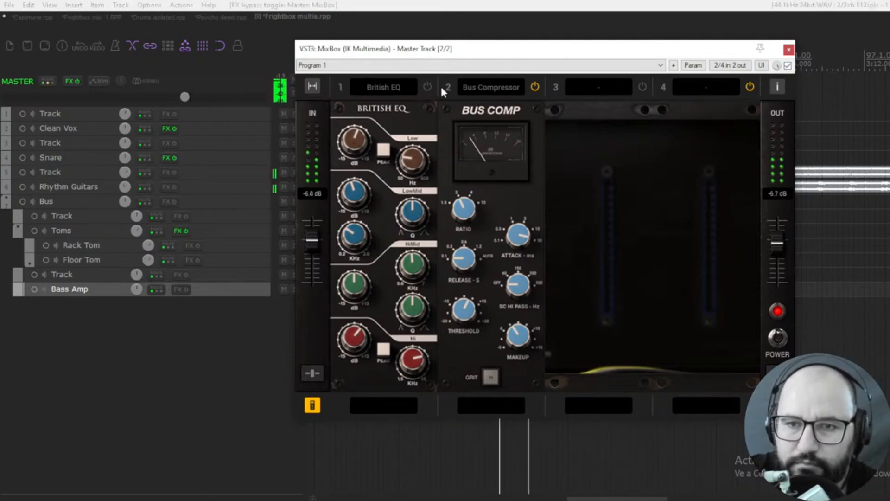
click(787, 65)
click(787, 65)
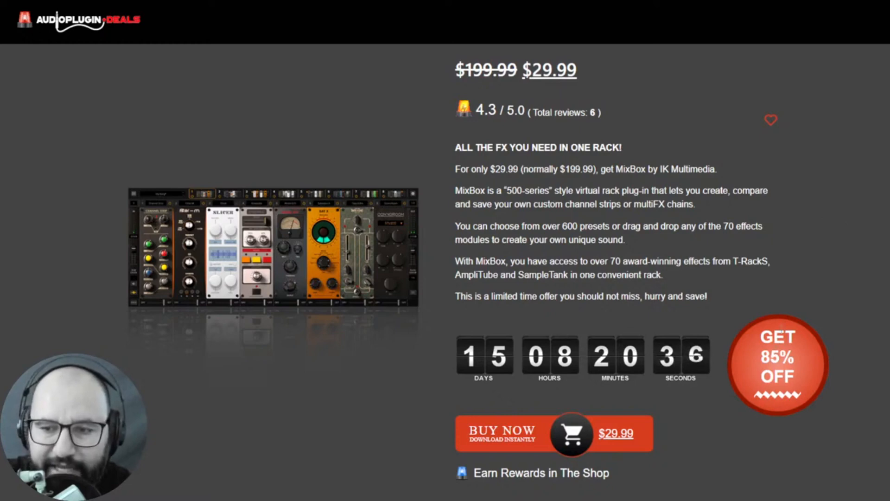
- Switch to the AudioPlugin.Deals product page and review the MixBox by IK Multimedia offer and description
scroll(603, 209, up, 1)
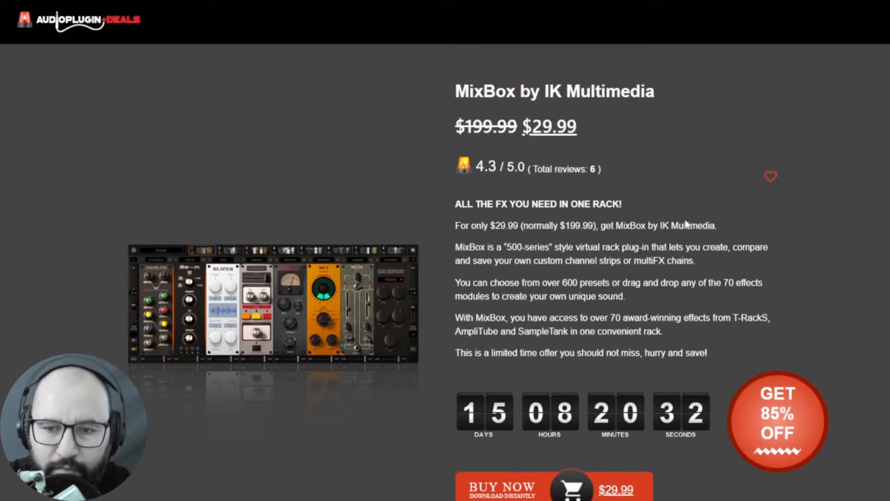
scroll(687, 224, down, 1)
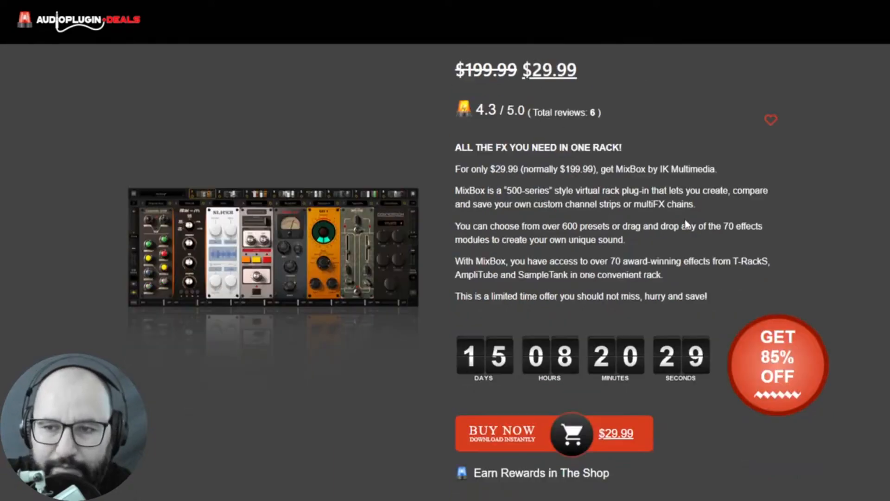
scroll(686, 224, up, 1)
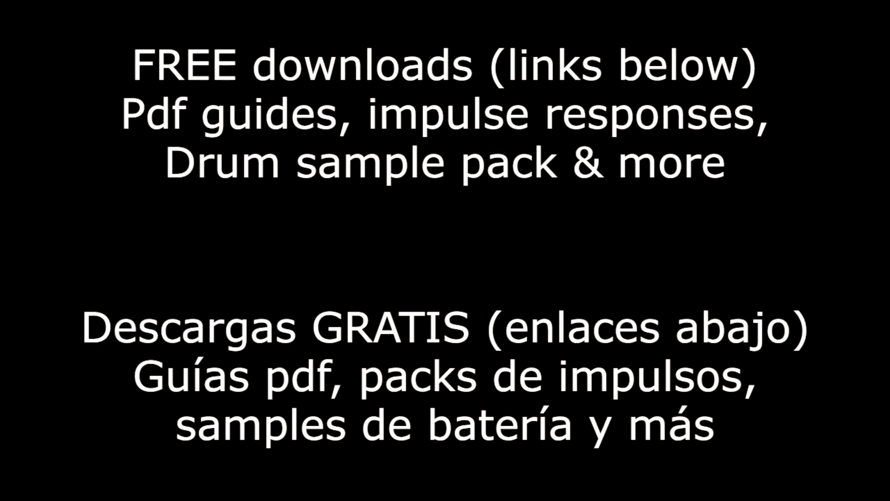